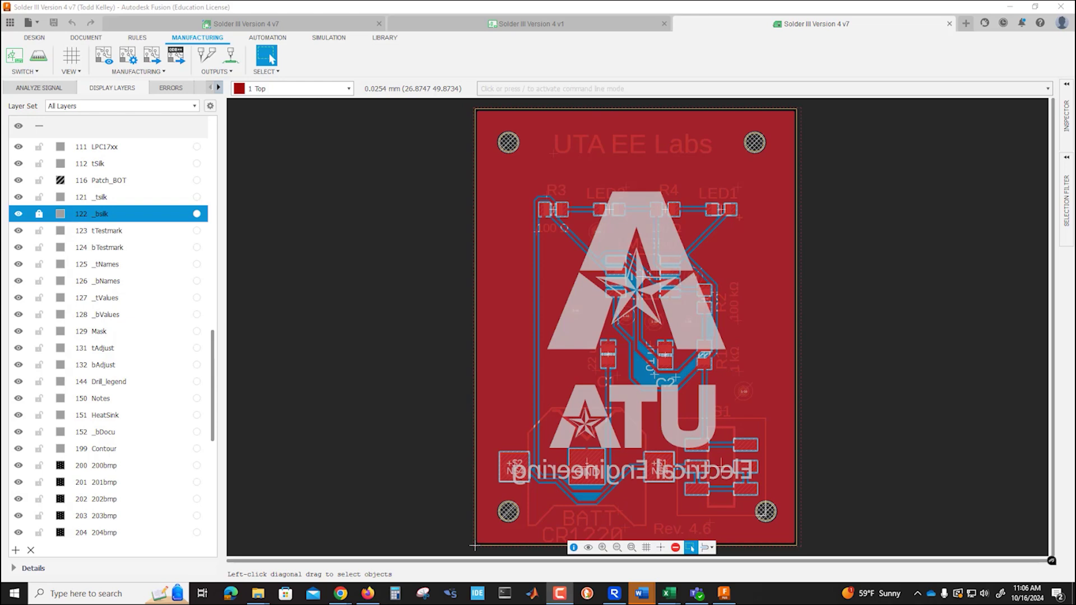
- Hide the 122 _bsilk layer and show it again to check the bottom silkscreen artwork on the board
left_click(19, 215)
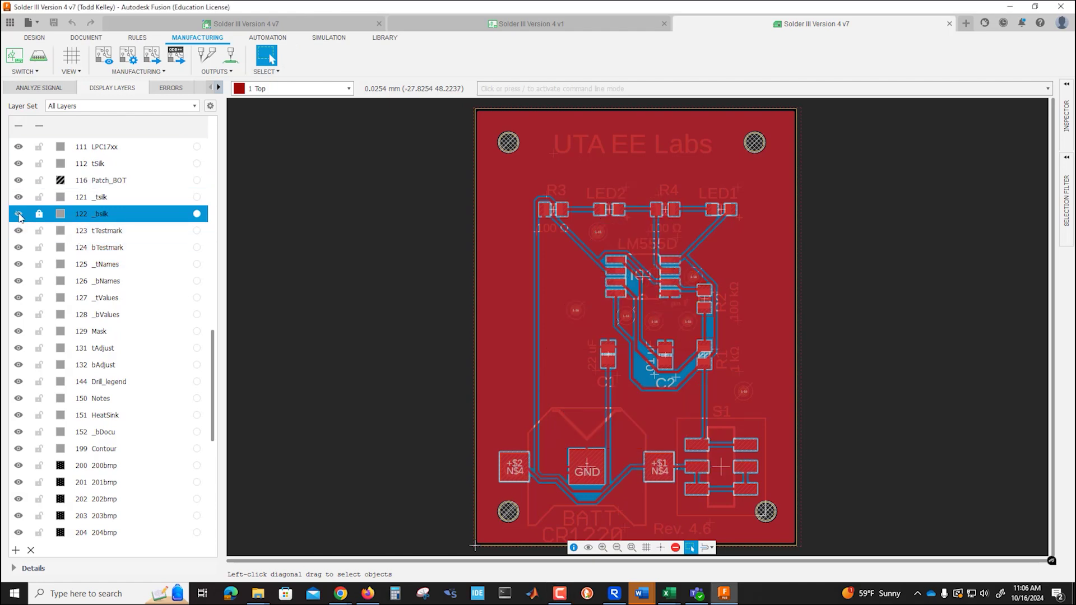
left_click(19, 215)
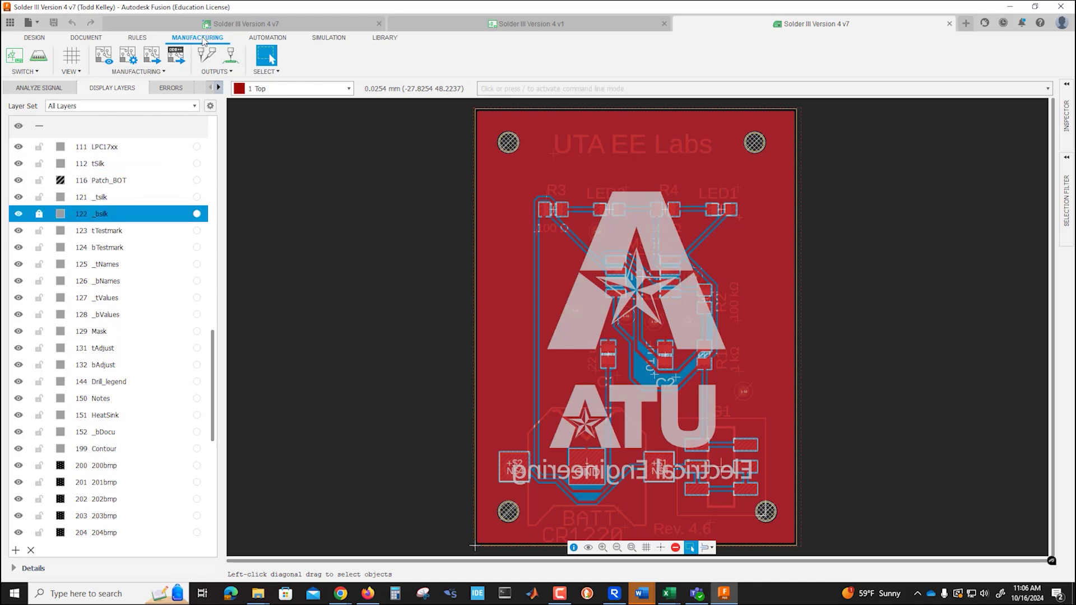
- Open the CAM Preview of the board and view its top side and bottom side
left_click(134, 73)
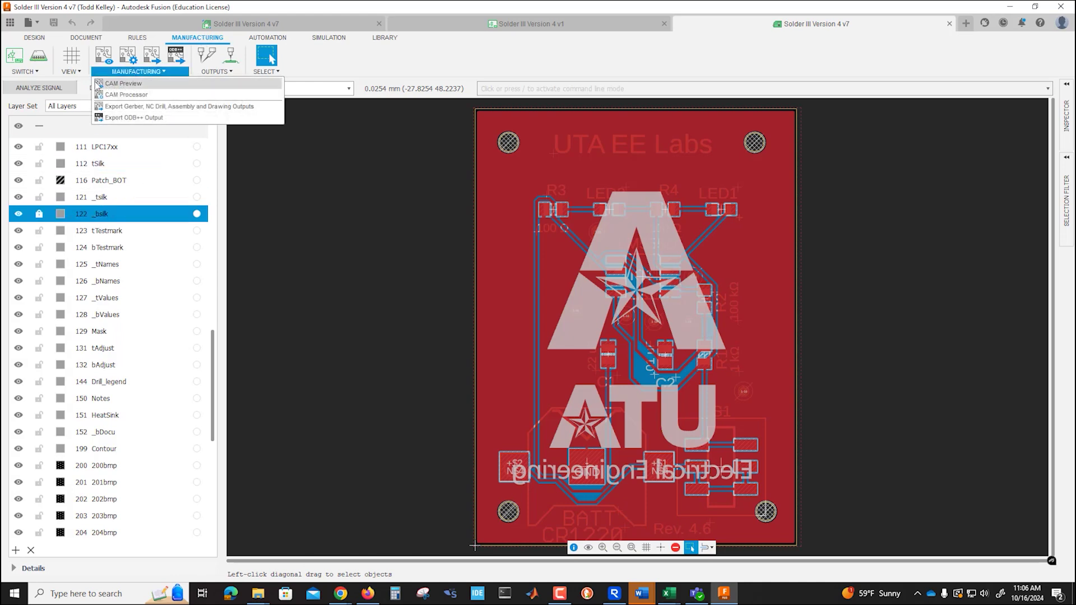
left_click(144, 86)
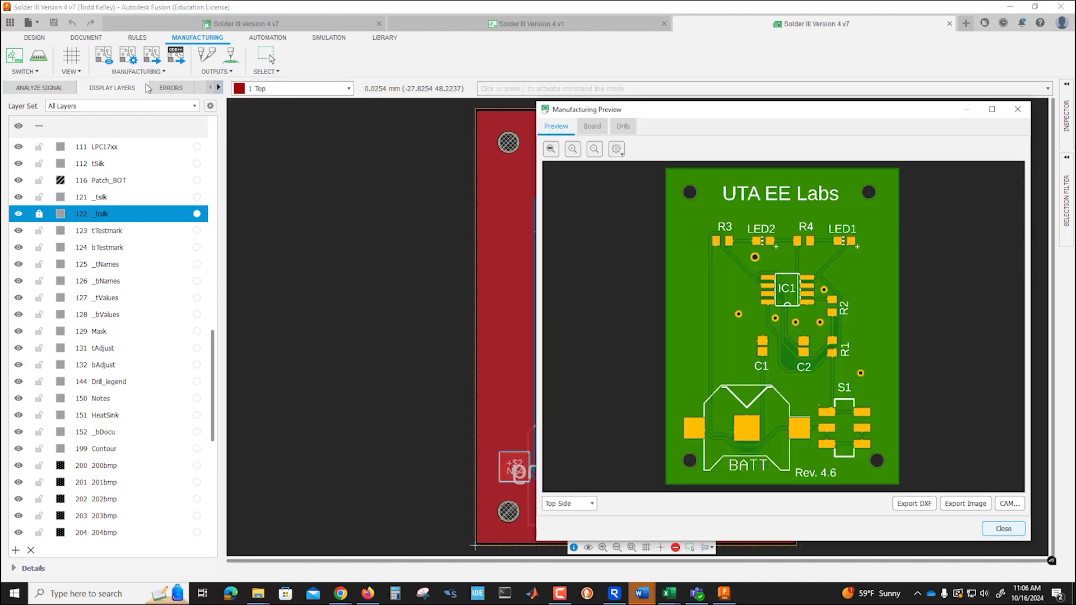
left_click_drag(722, 114, 439, 44)
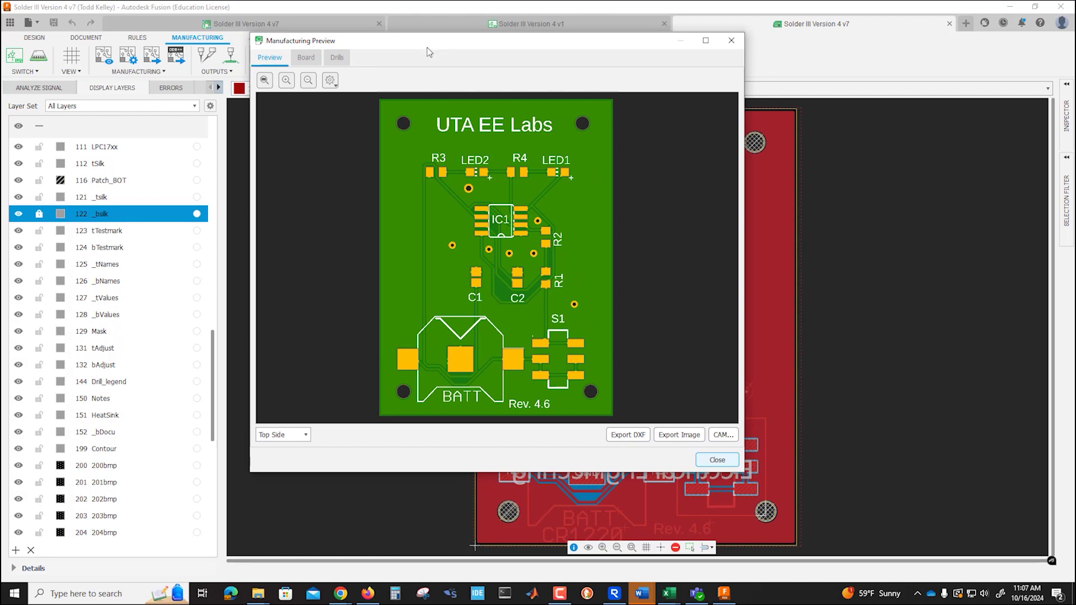
left_click(308, 441)
left_click(300, 461)
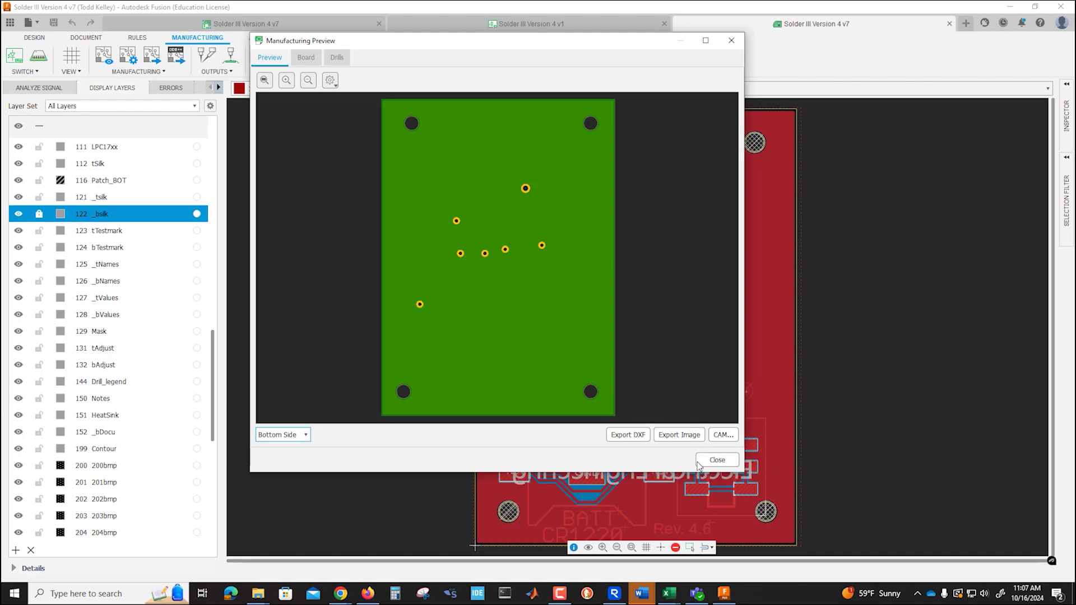
- Review the board's area, width and height properties in the manufacturing preview, and close the preview
left_click(303, 61)
left_click(289, 101)
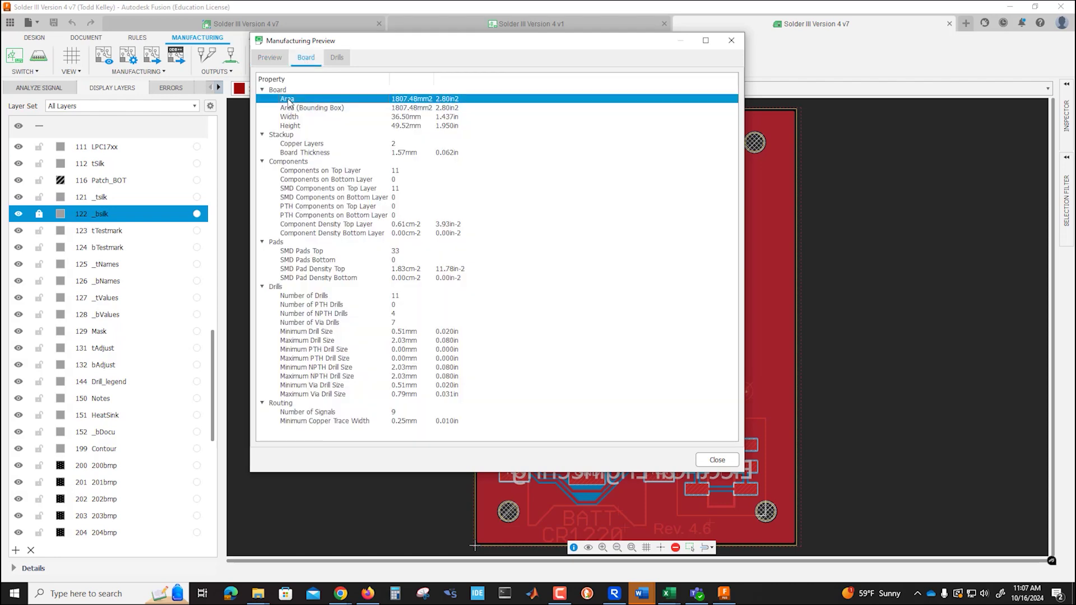
left_click(291, 117)
left_click(292, 126)
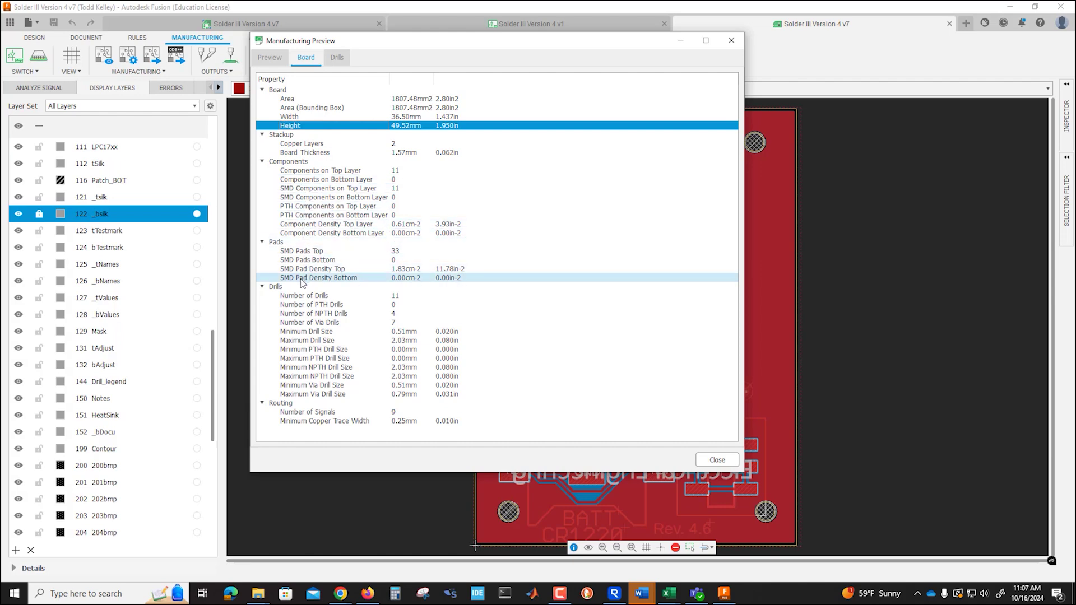
left_click(716, 461)
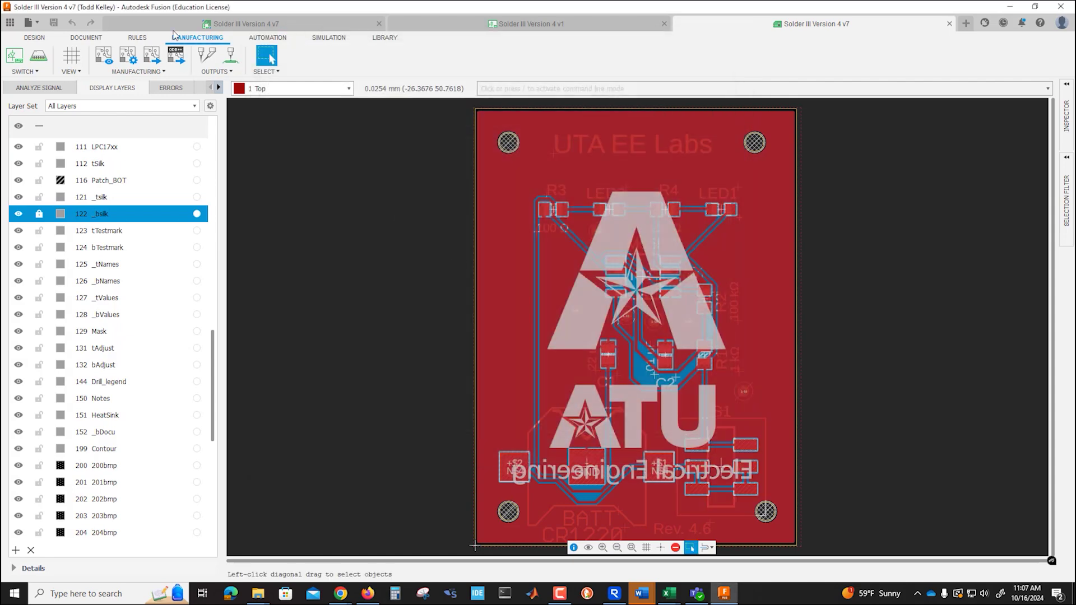
- Open the CAM Processor and examine each Gerber output from Top Copper through Solderpaste Bottom
left_click(165, 72)
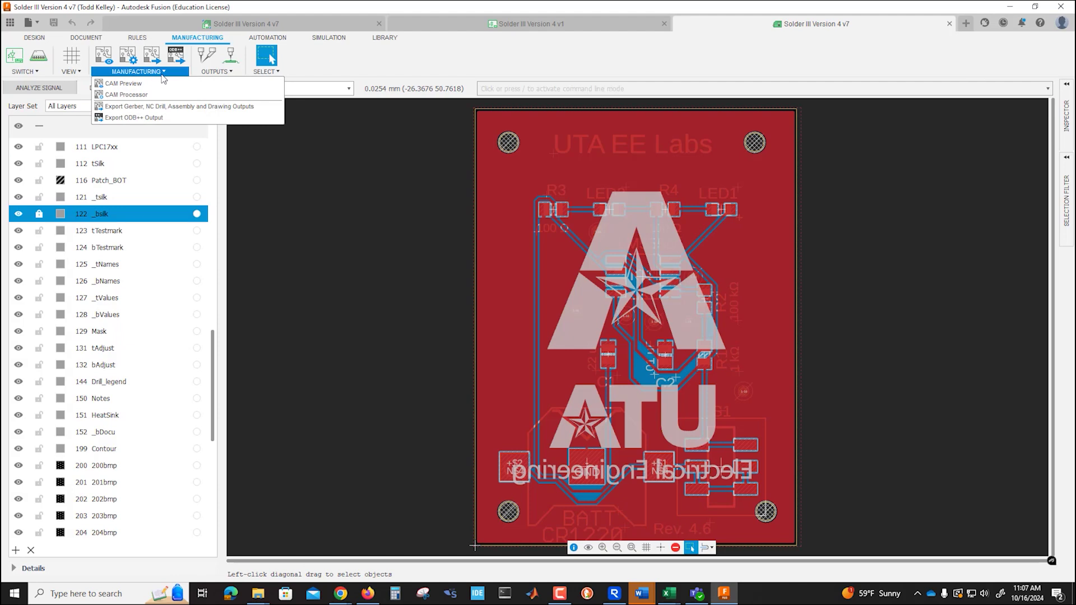
left_click(135, 96)
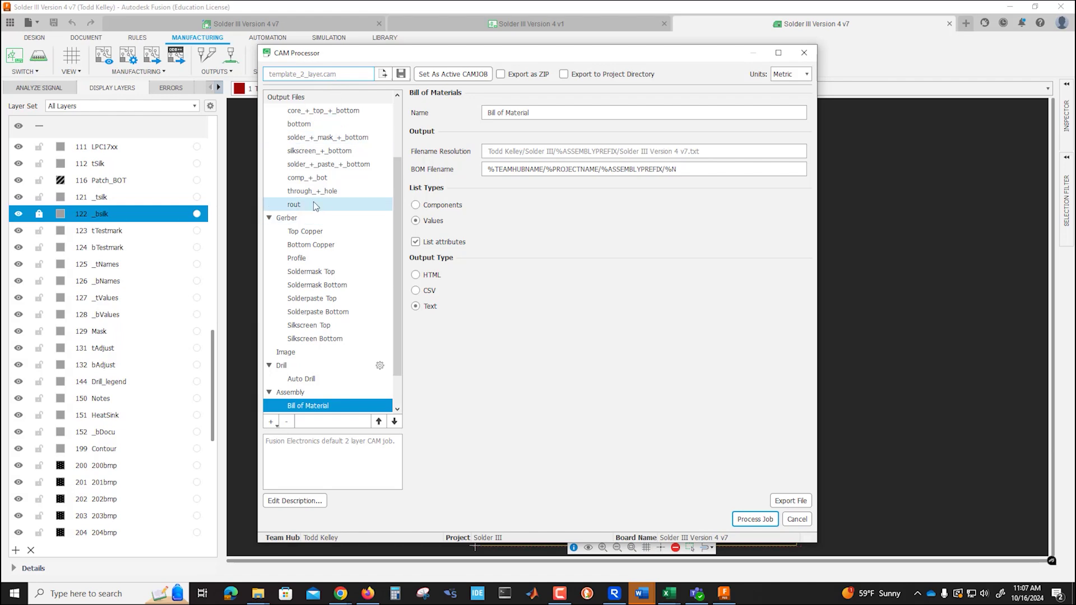
left_click(309, 233)
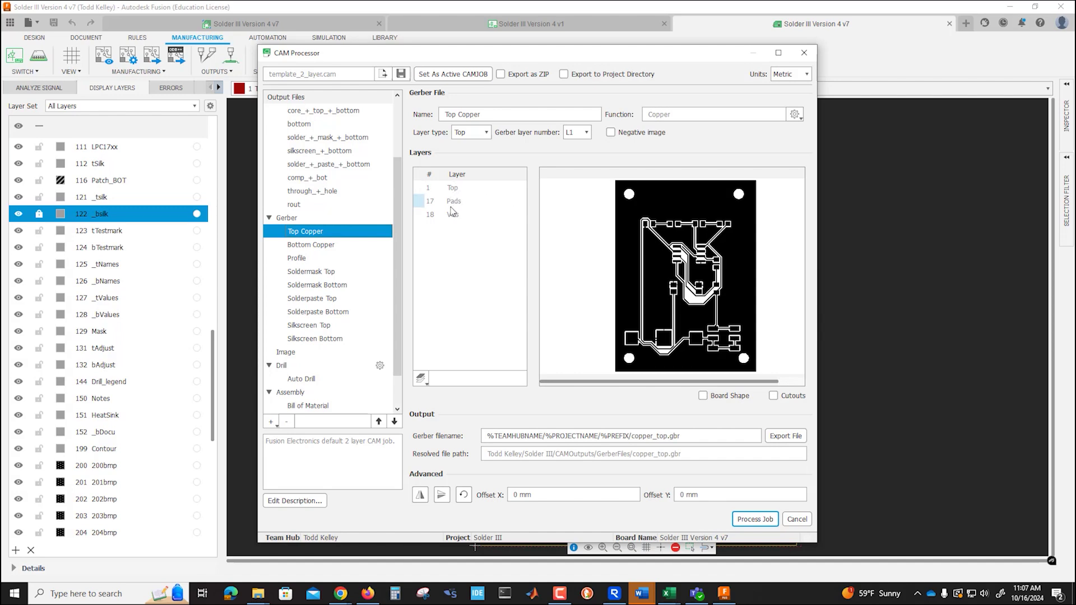
left_click(328, 246)
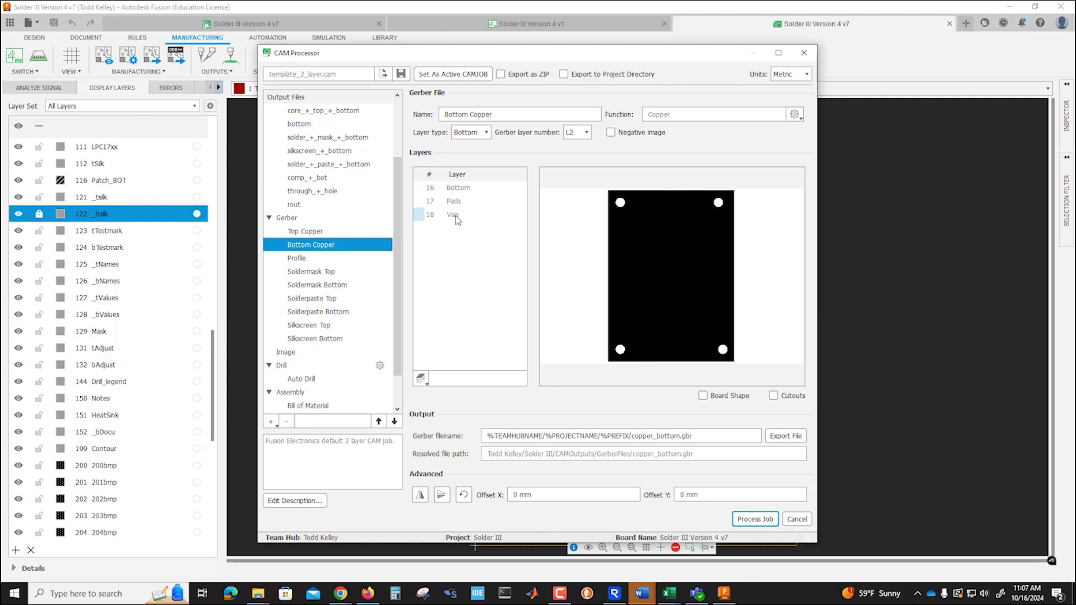
left_click(325, 259)
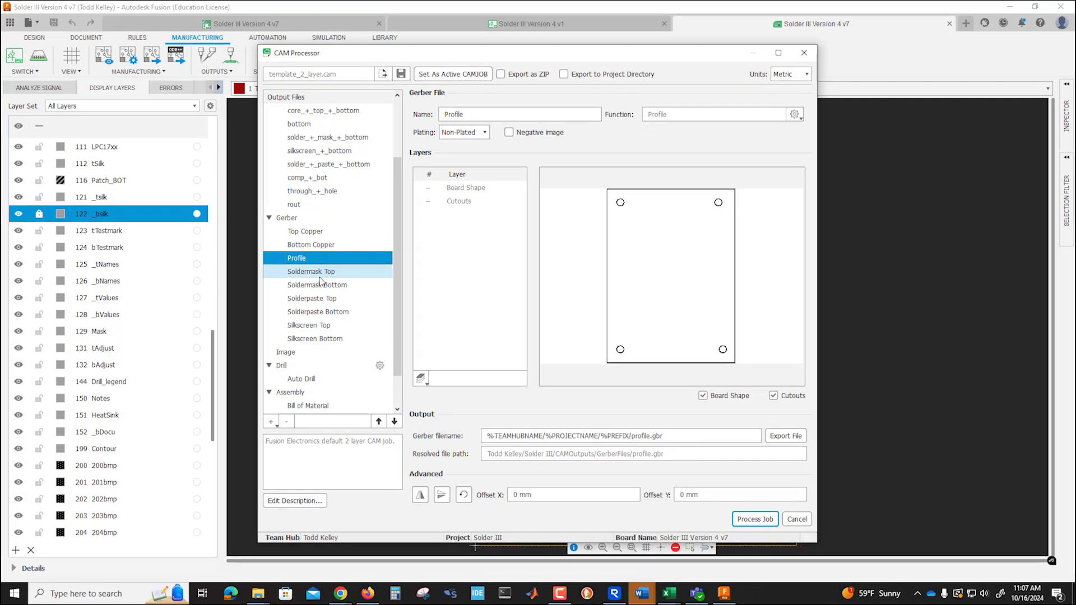
left_click(323, 277)
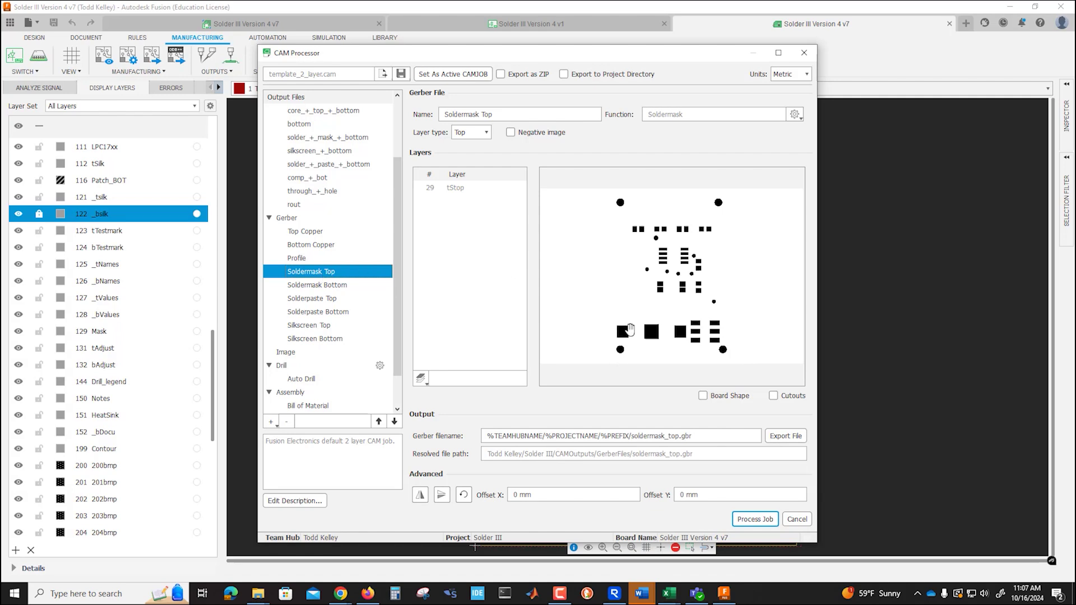
left_click(350, 287)
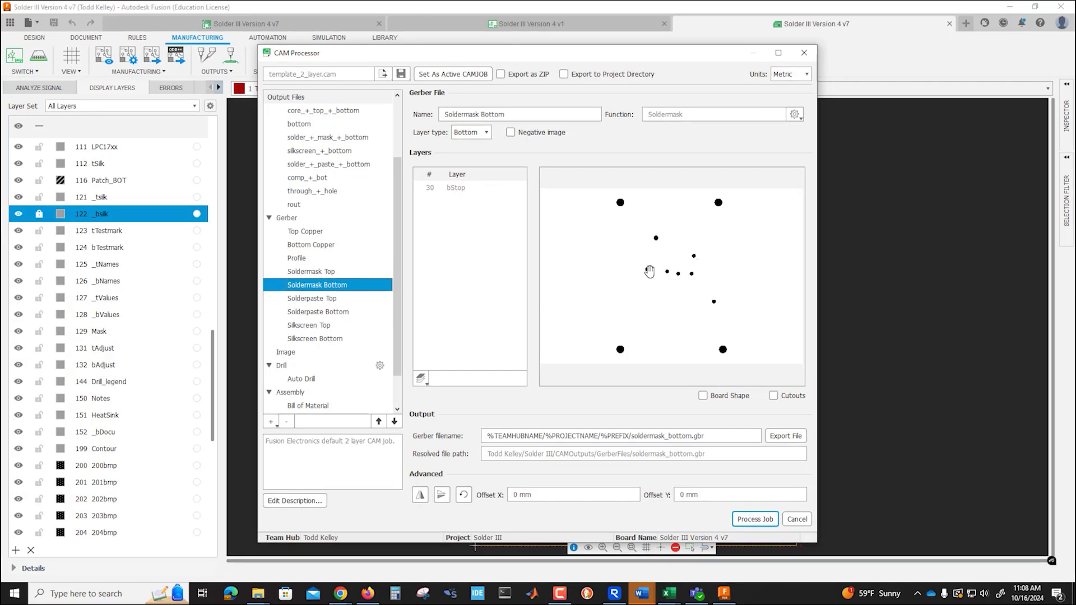
left_click(312, 304)
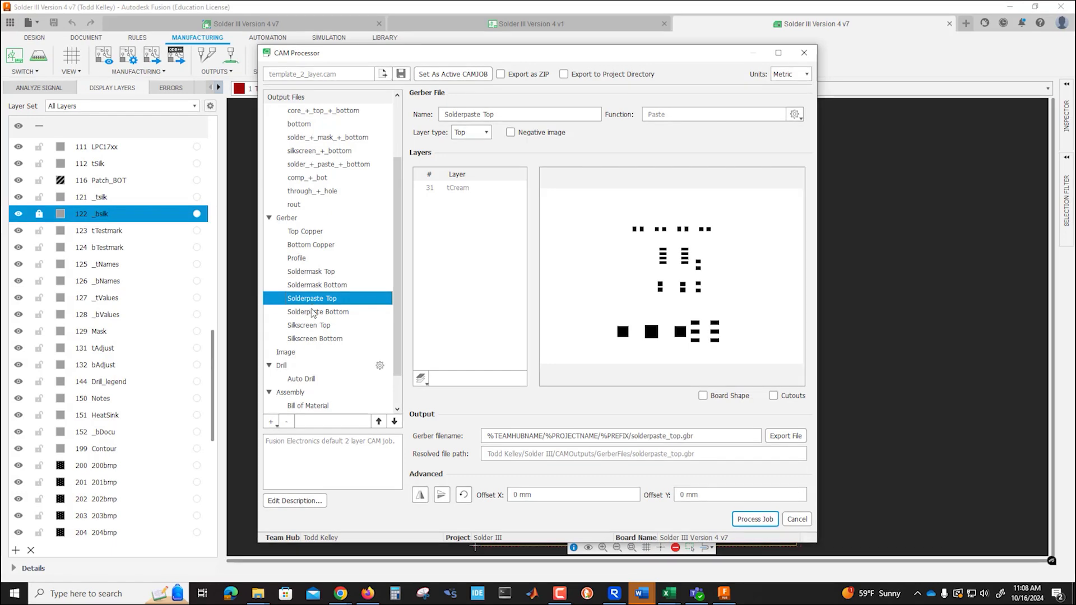
left_click(314, 315)
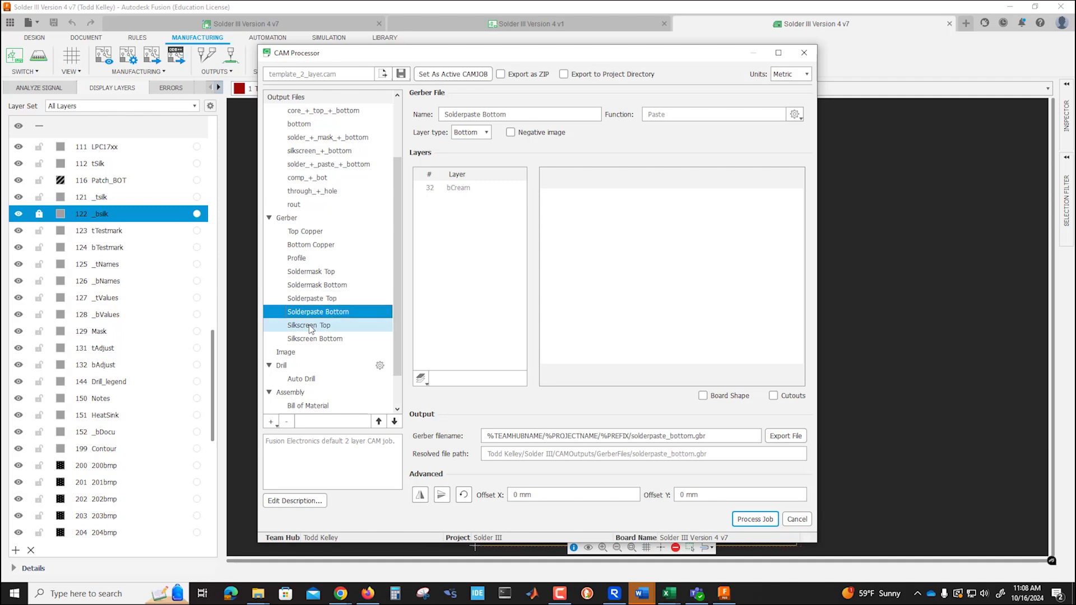
- Add layer 27 tValues to the Silkscreen Top Gerber output
left_click(311, 325)
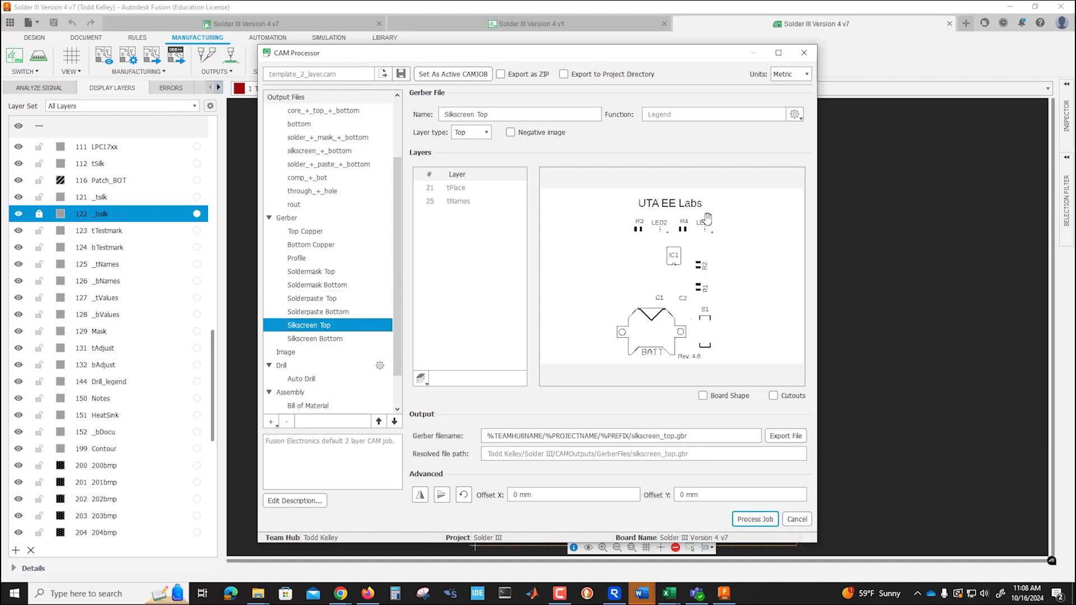
left_click_drag(644, 57, 403, 62)
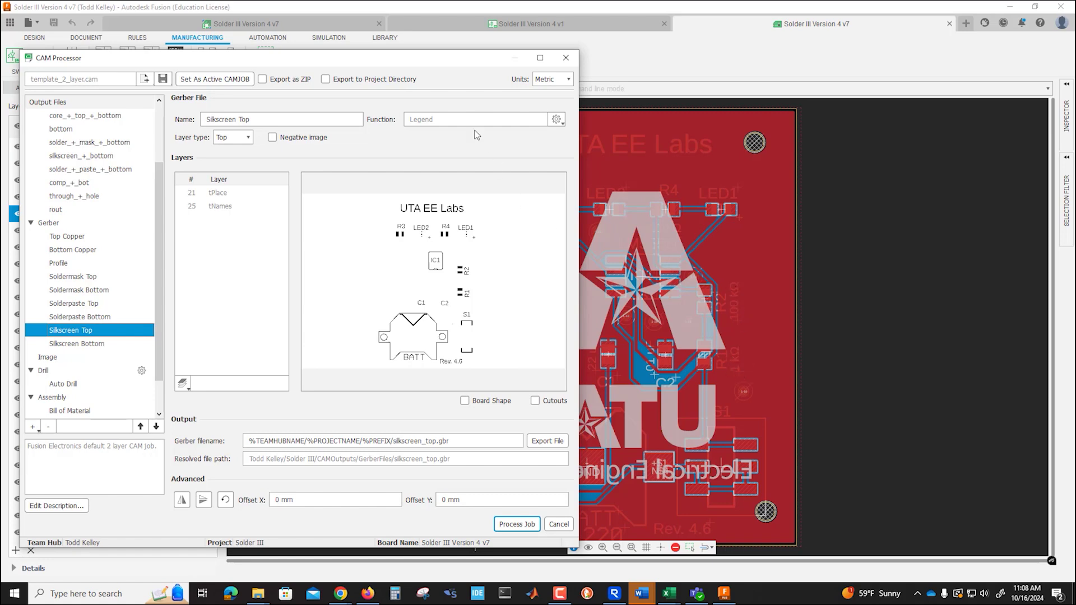
left_click_drag(408, 57, 646, 57)
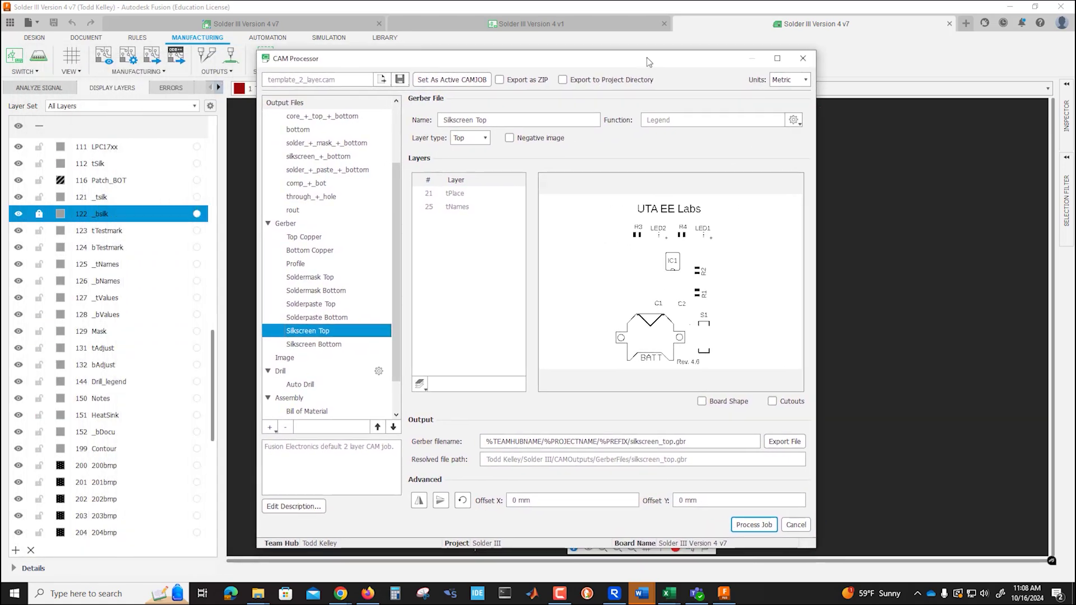
left_click(424, 383)
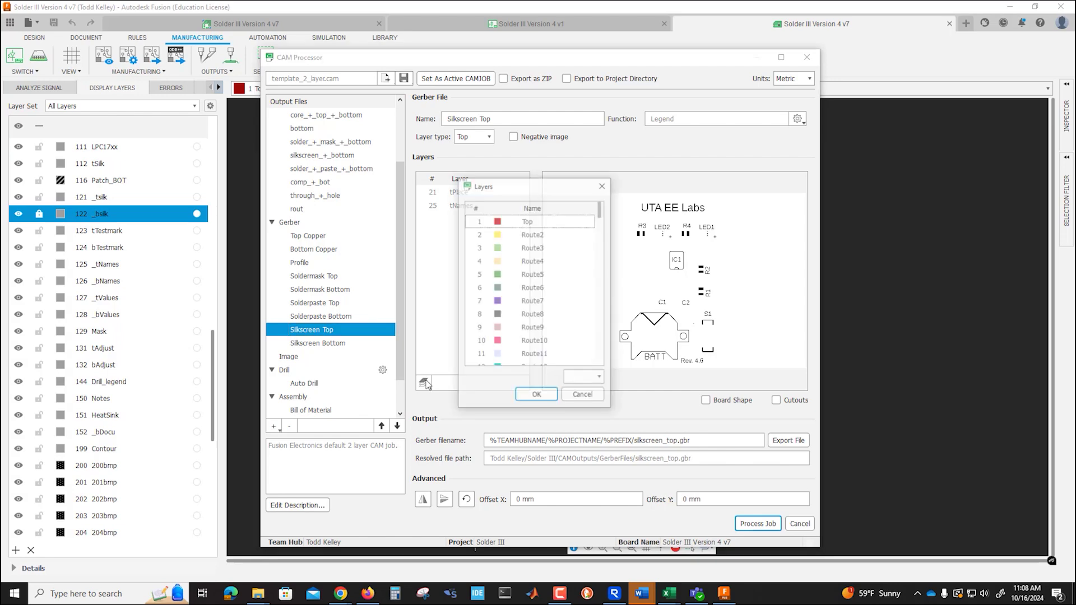
scroll(548, 287, "down", 3)
scroll(546, 288, "down", 3)
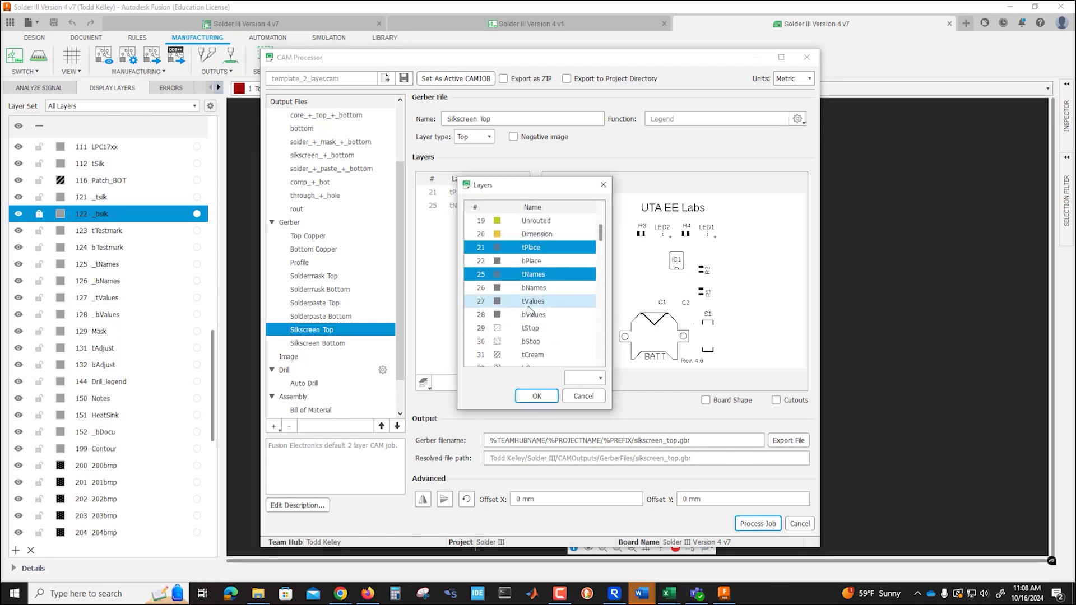
left_click(511, 305)
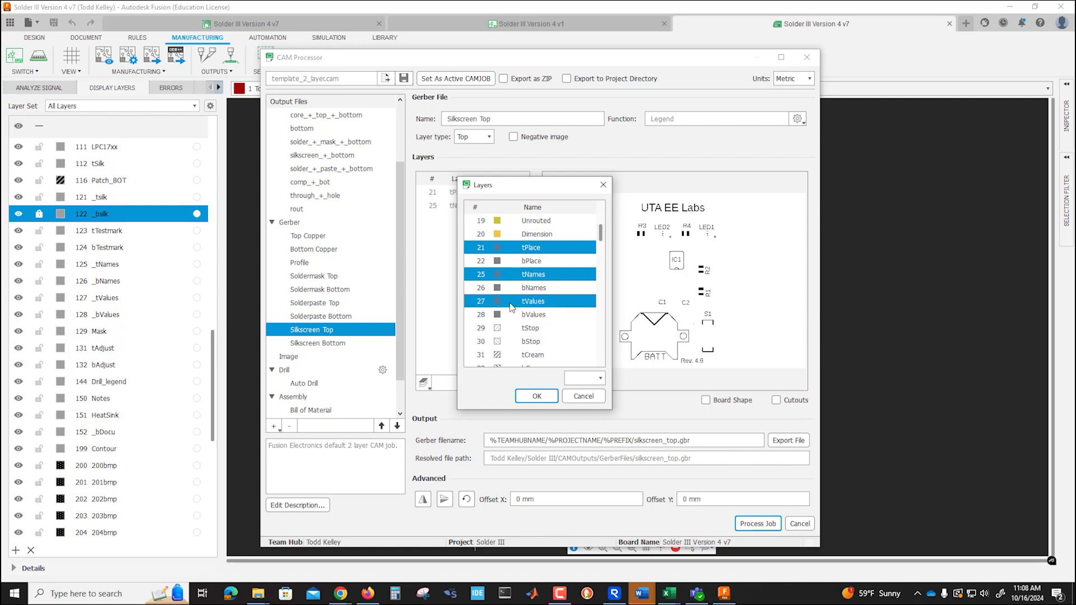
left_click(534, 397)
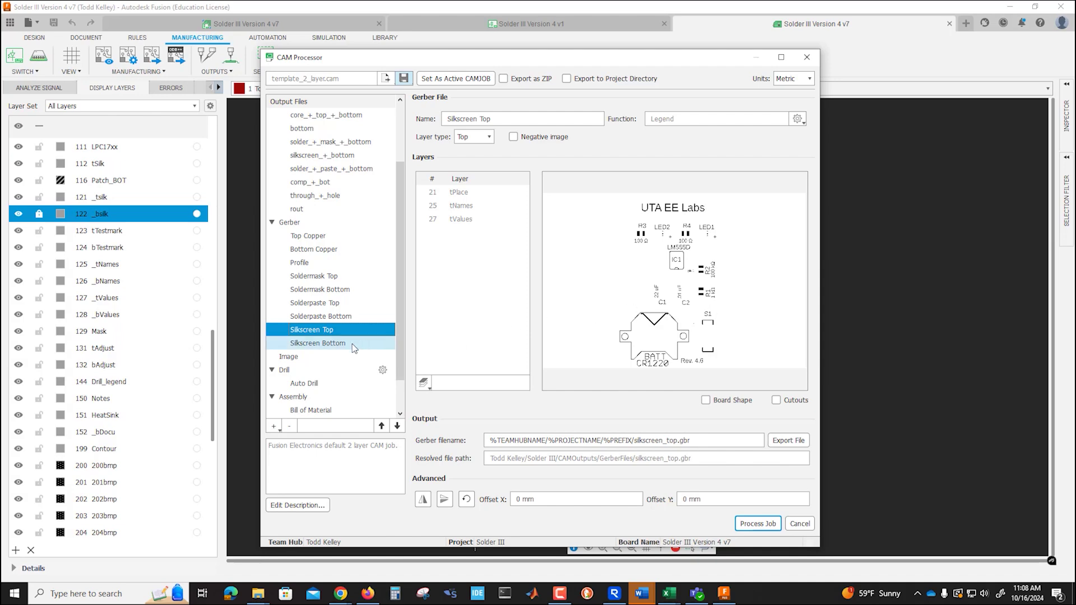
- Add layer 122 _bsilk to the Silkscreen Bottom Gerber output
left_click(331, 344)
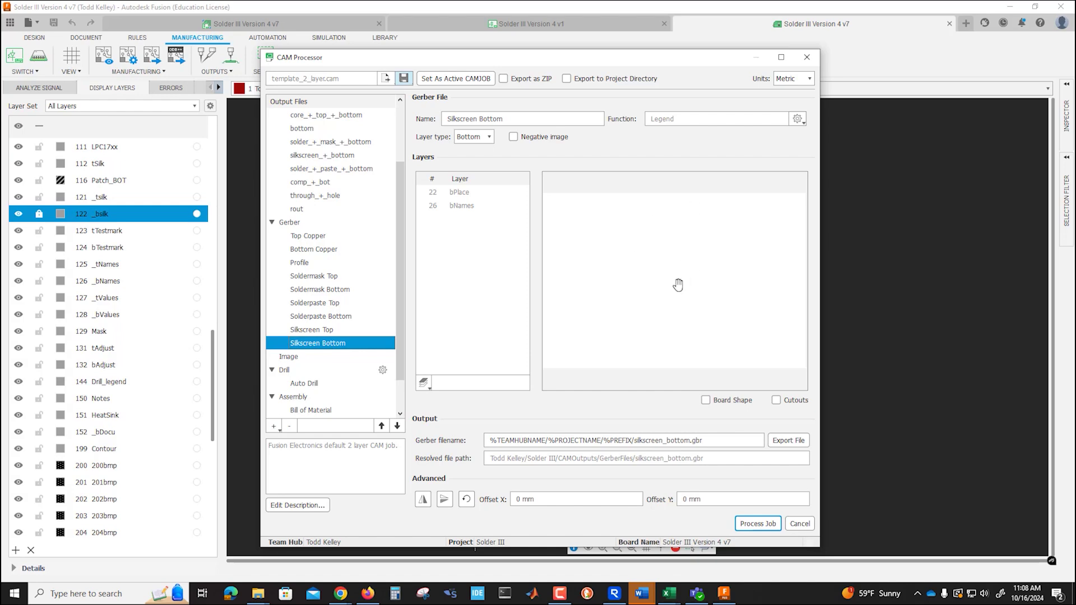
left_click(424, 382)
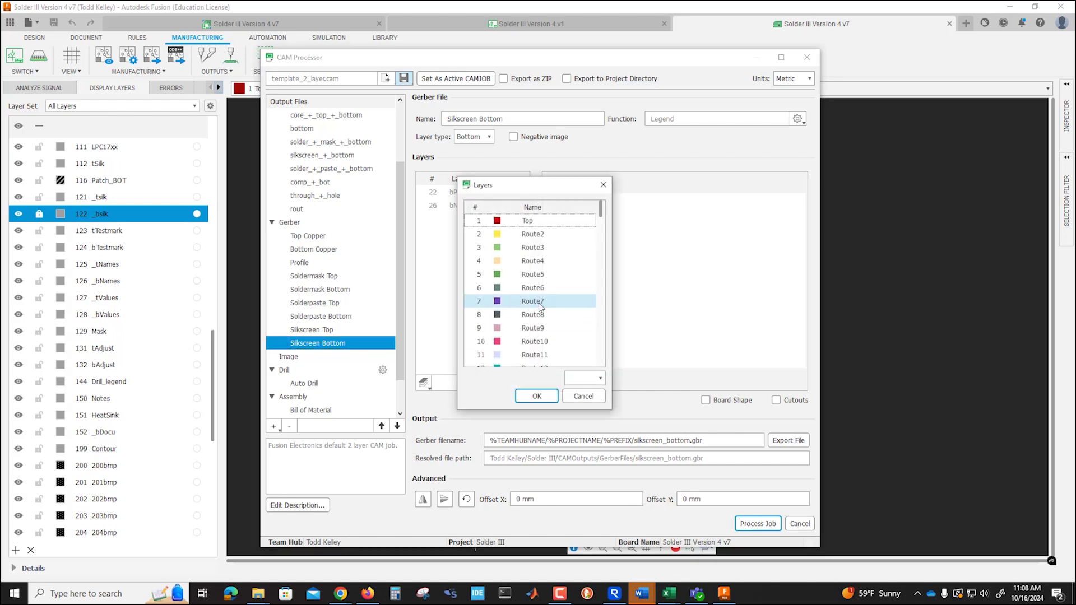
scroll(540, 304, "down", 15)
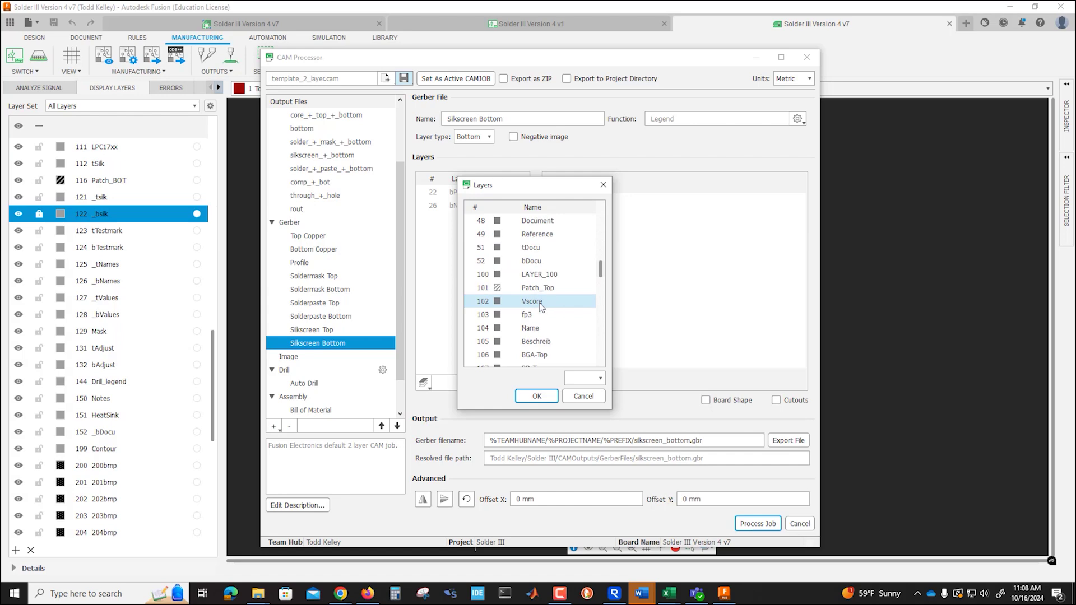
scroll(541, 307, "down", 2)
scroll(541, 307, "down", 2)
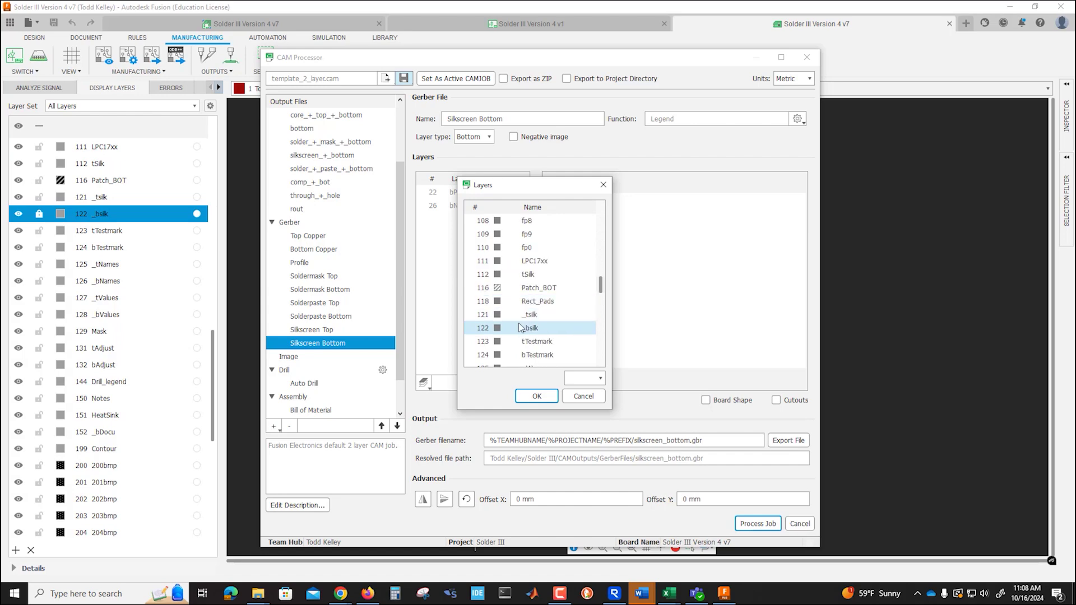
left_click(520, 329)
left_click(534, 397)
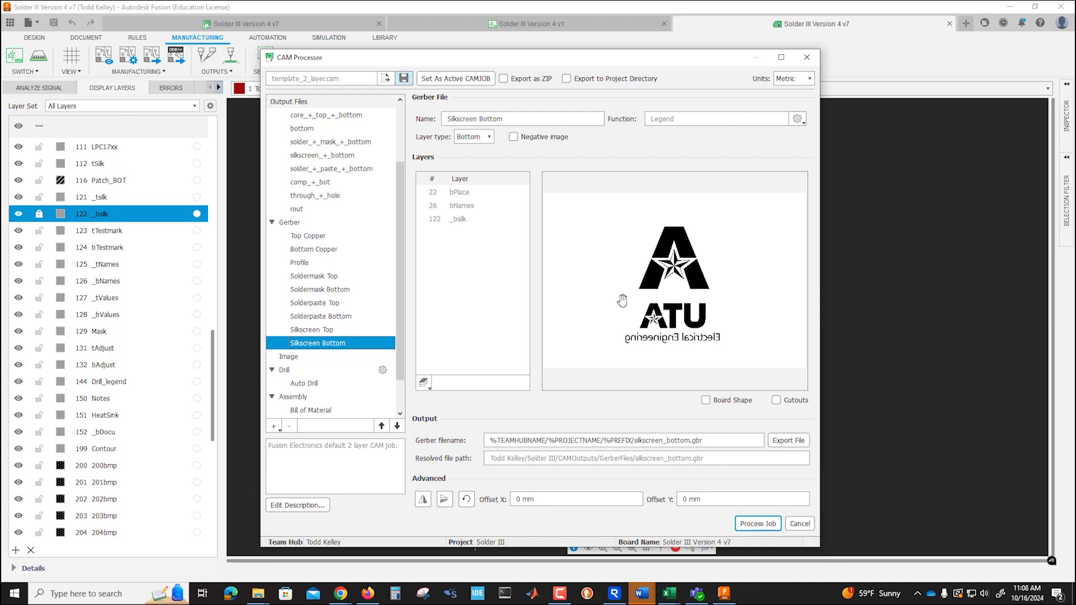
- Process the CAM job into a new folder named Test Gerber in Downloads, and open the output folder
left_click(751, 524)
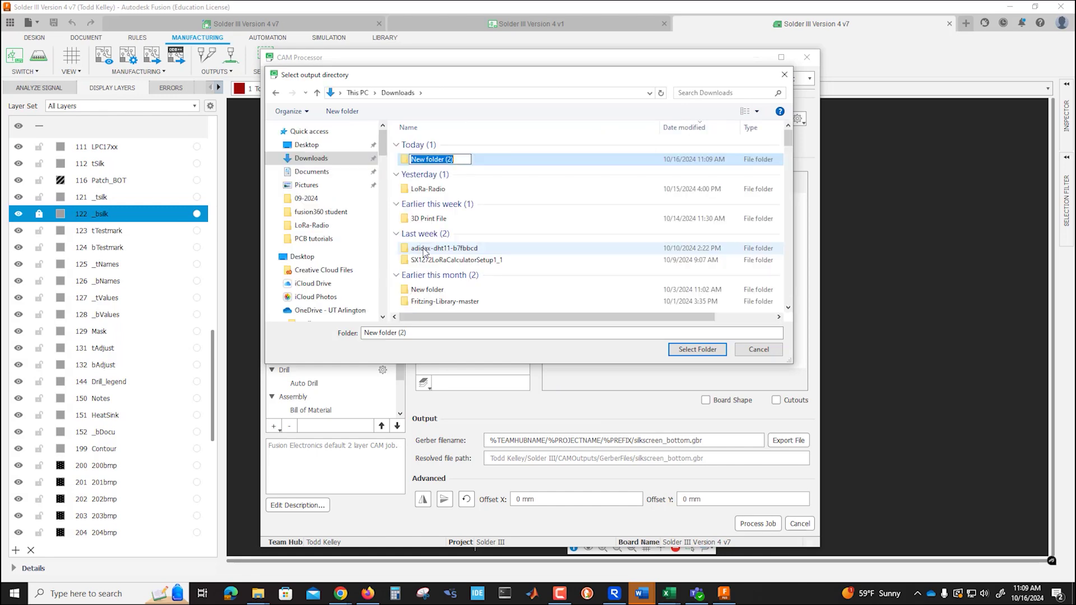
type("Test")
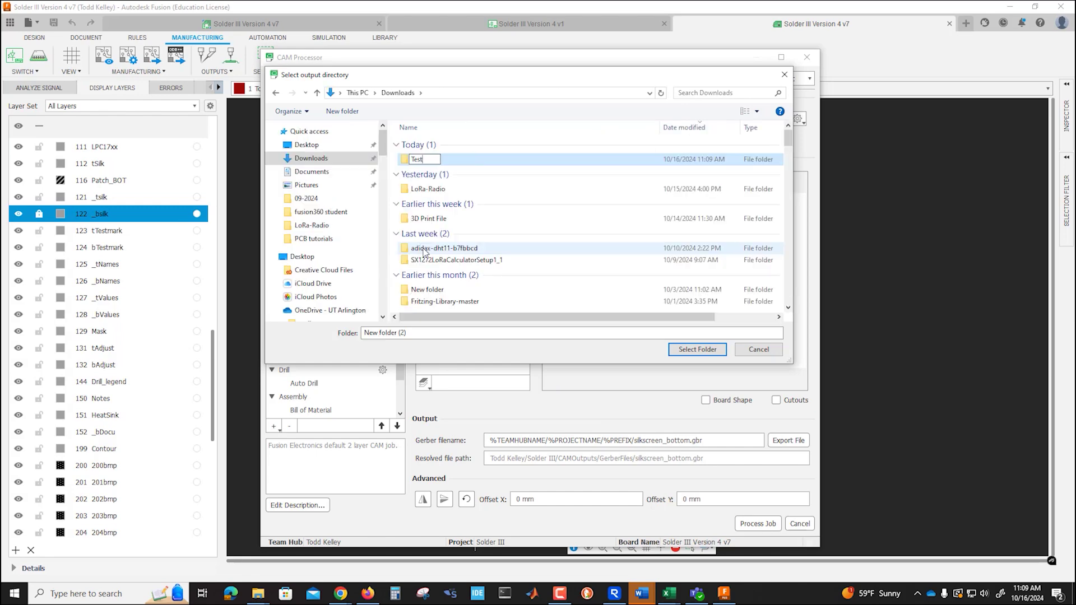
type(" Gerber")
key("Return")
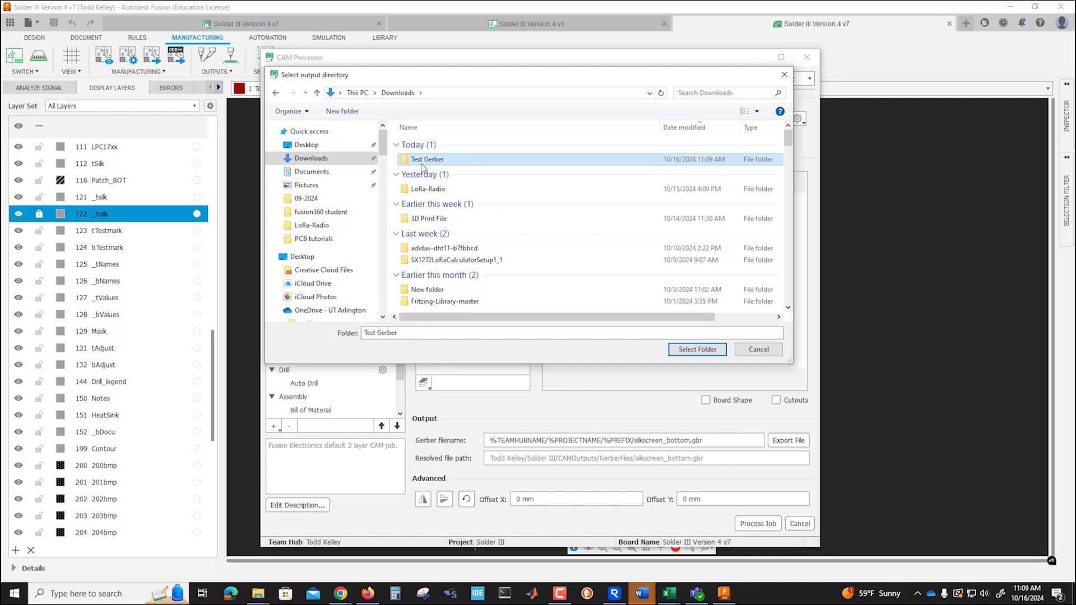
left_click(696, 349)
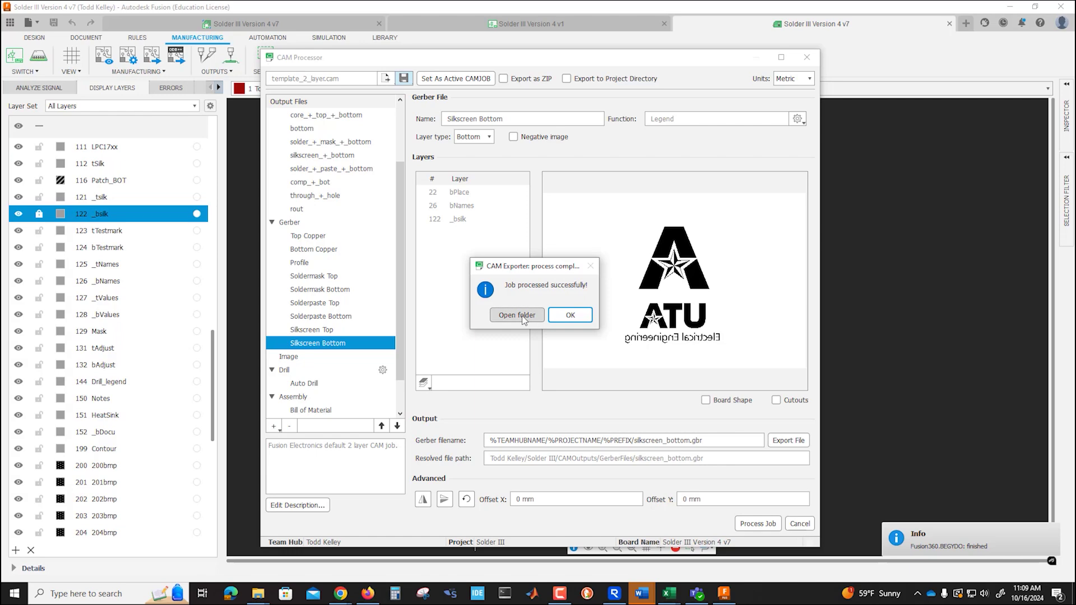
left_click(521, 315)
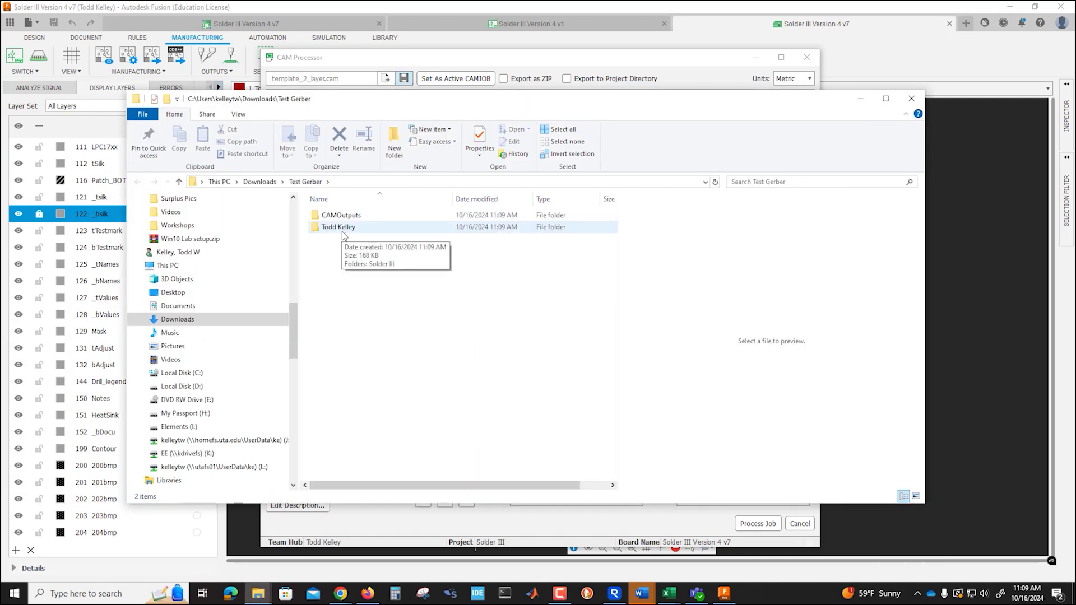
- Copy drill_1_16.xln from the exported job's CAMOutputs DrillFiles folder into the neighbouring GerberFiles folder
double_click(342, 229)
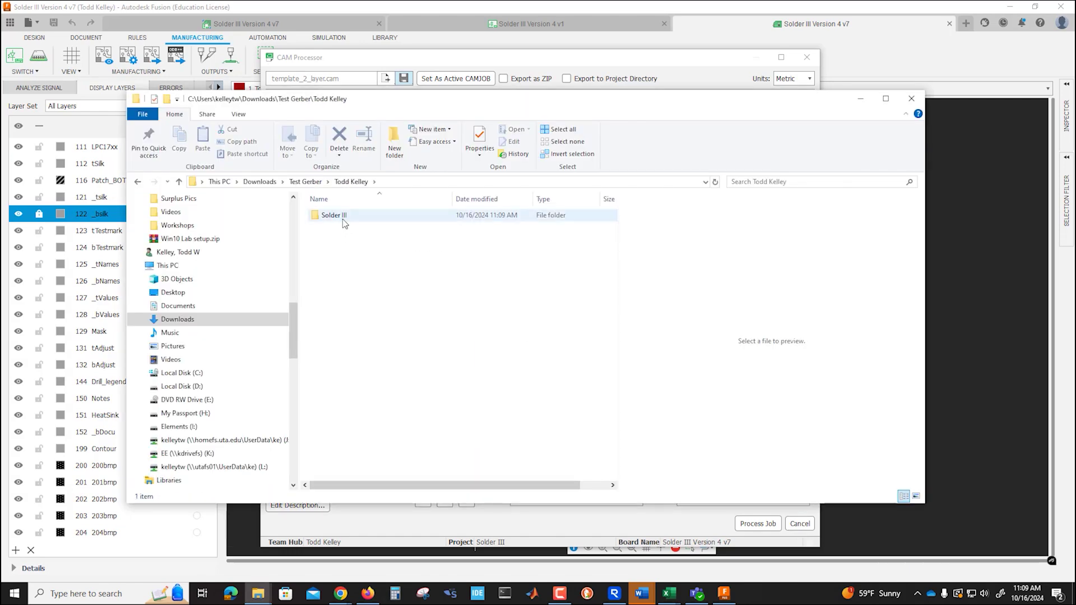
double_click(335, 215)
double_click(342, 218)
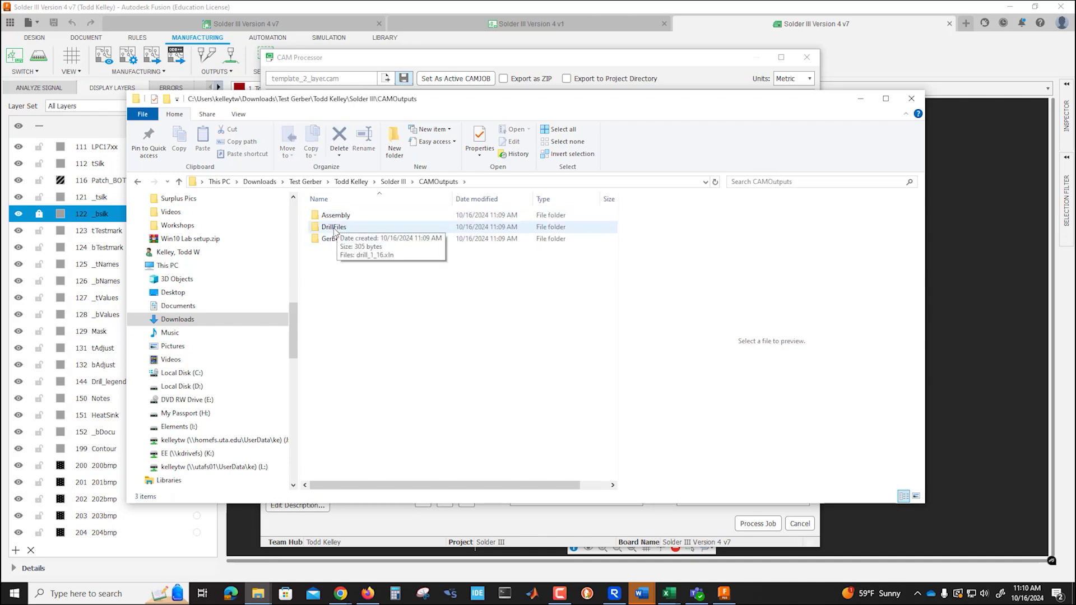
double_click(335, 229)
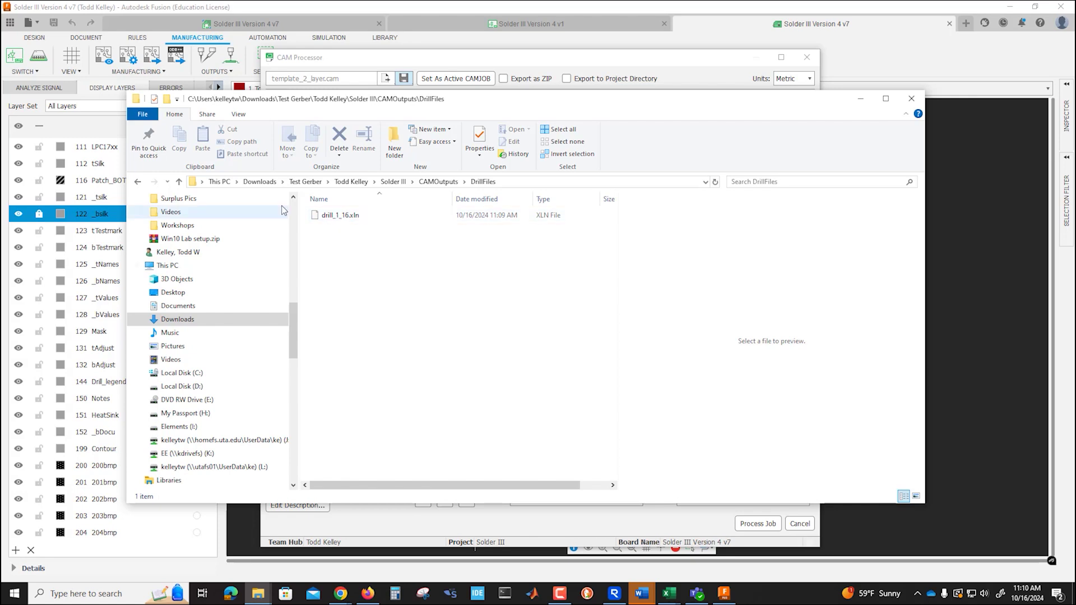
right_click(351, 218)
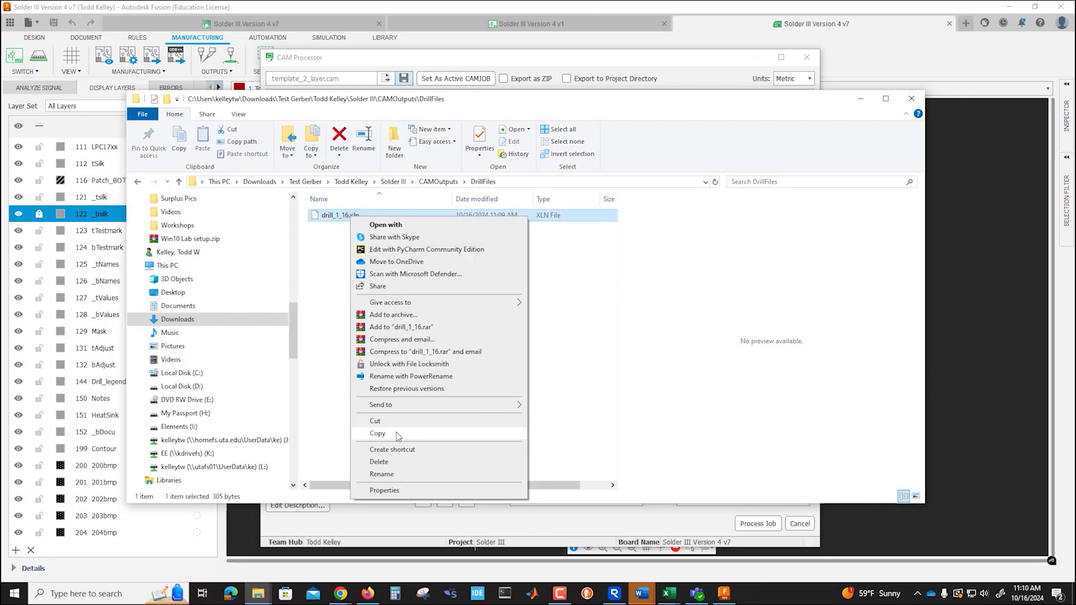
left_click(396, 432)
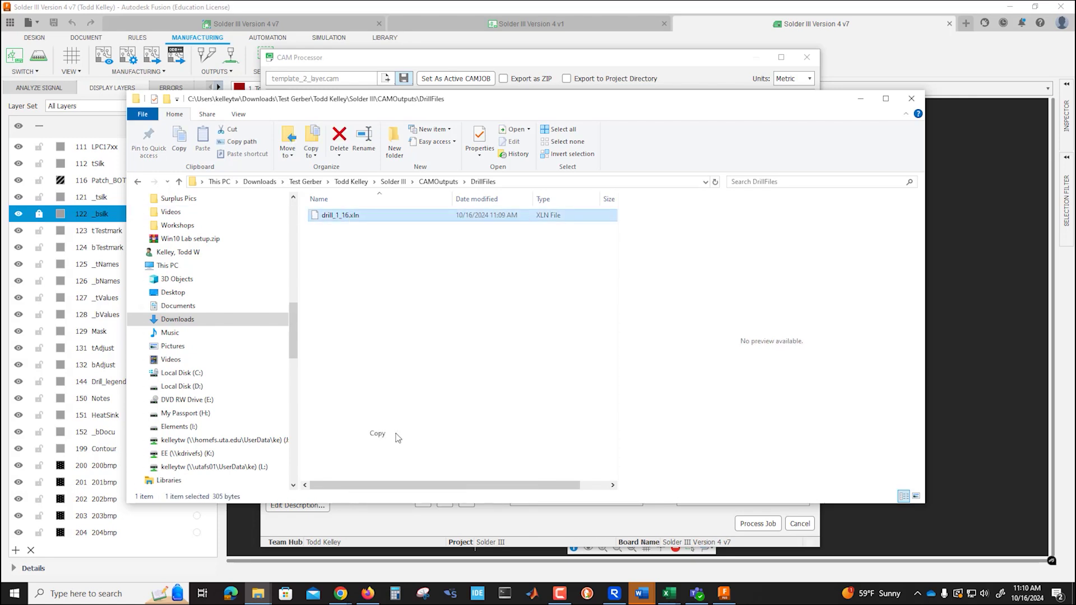
left_click(439, 182)
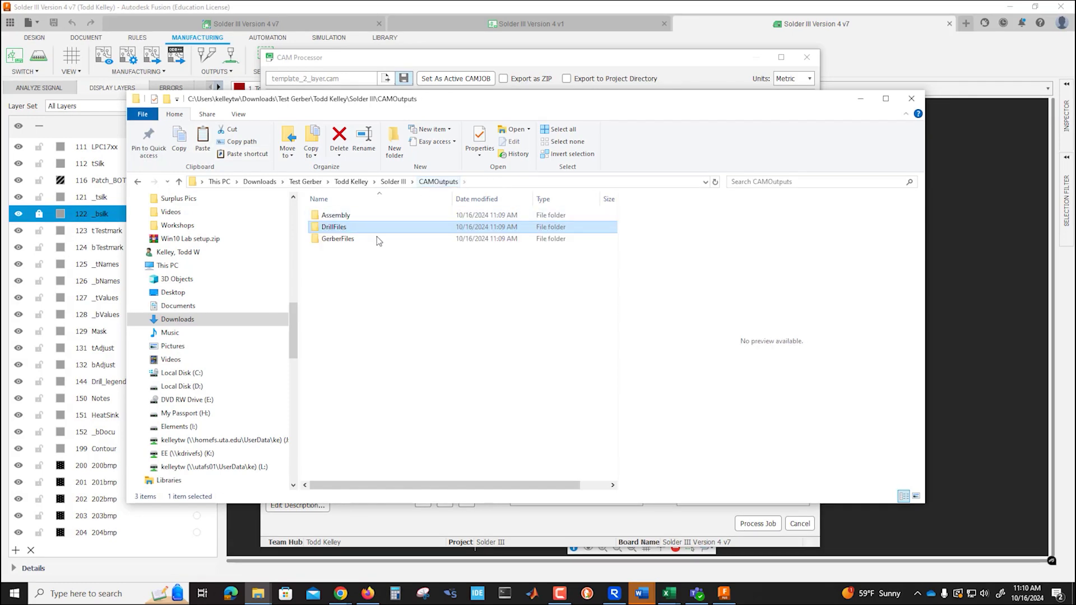
double_click(339, 239)
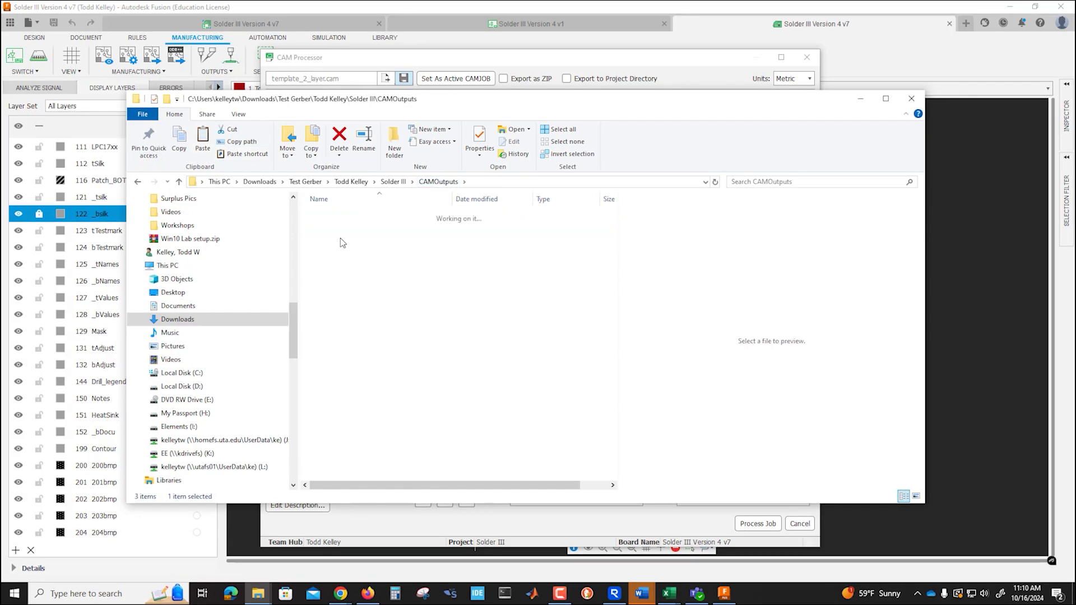
right_click(348, 358)
left_click(385, 434)
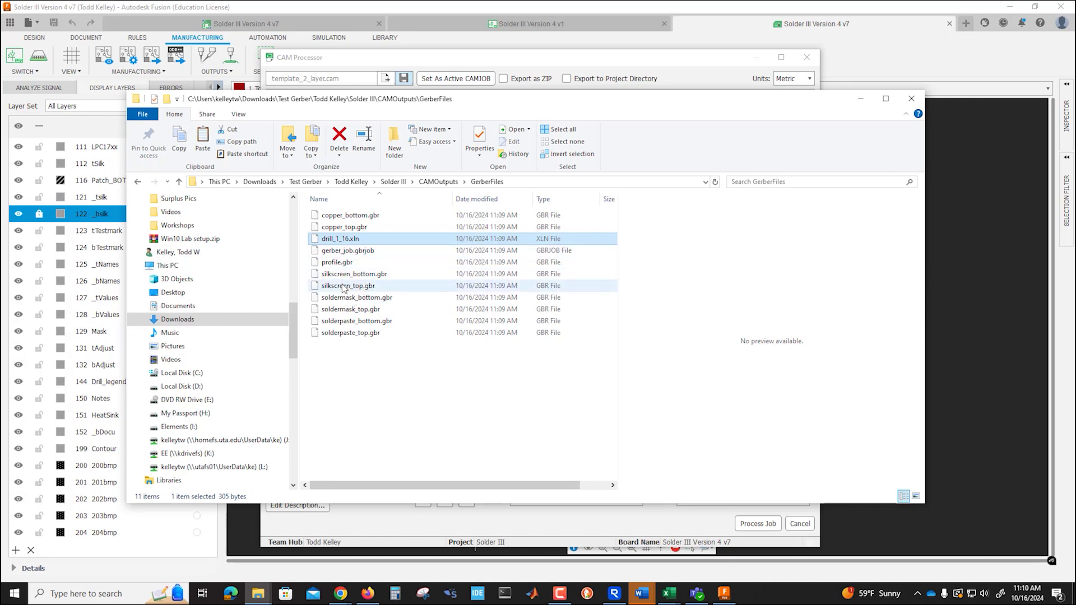
left_click(342, 354)
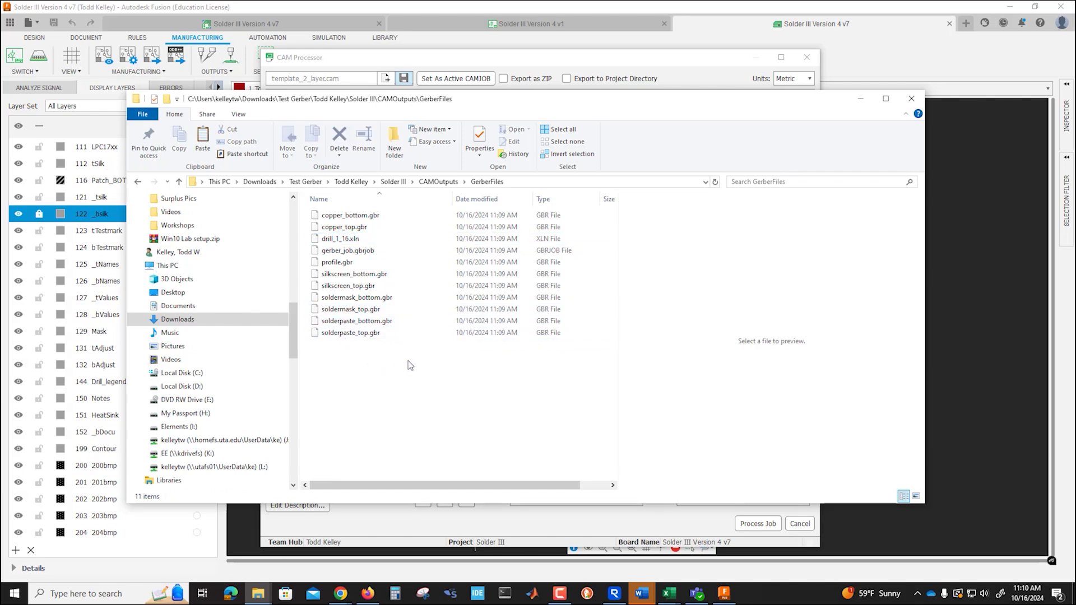
- Delete gerber_job.gbrjob from GerberFiles, and compress all remaining Gerber and drill files into a zip archive under the suggested name
left_click(354, 253)
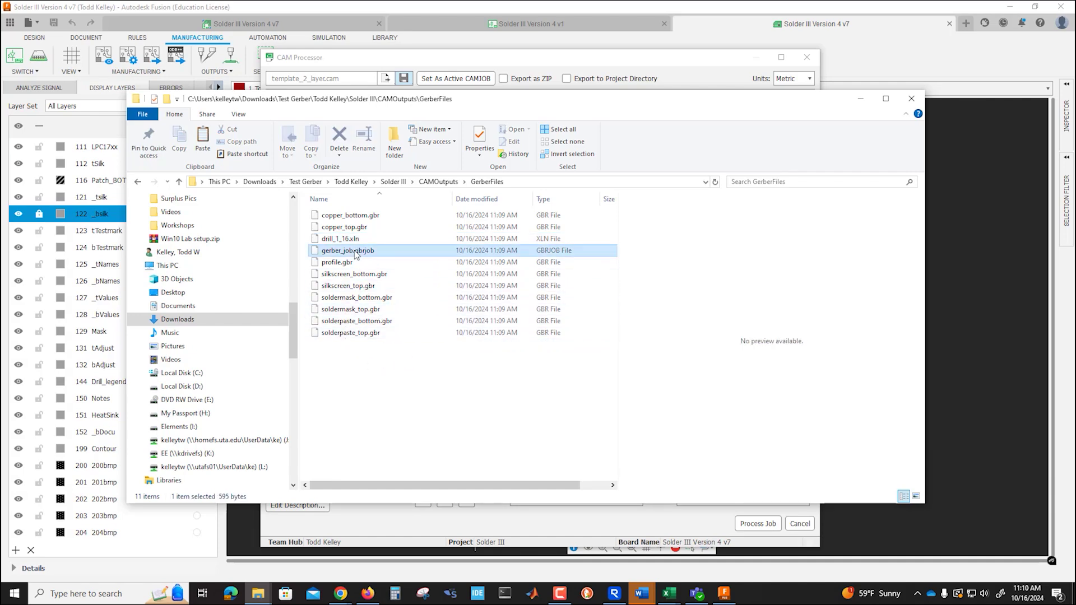
key("Delete")
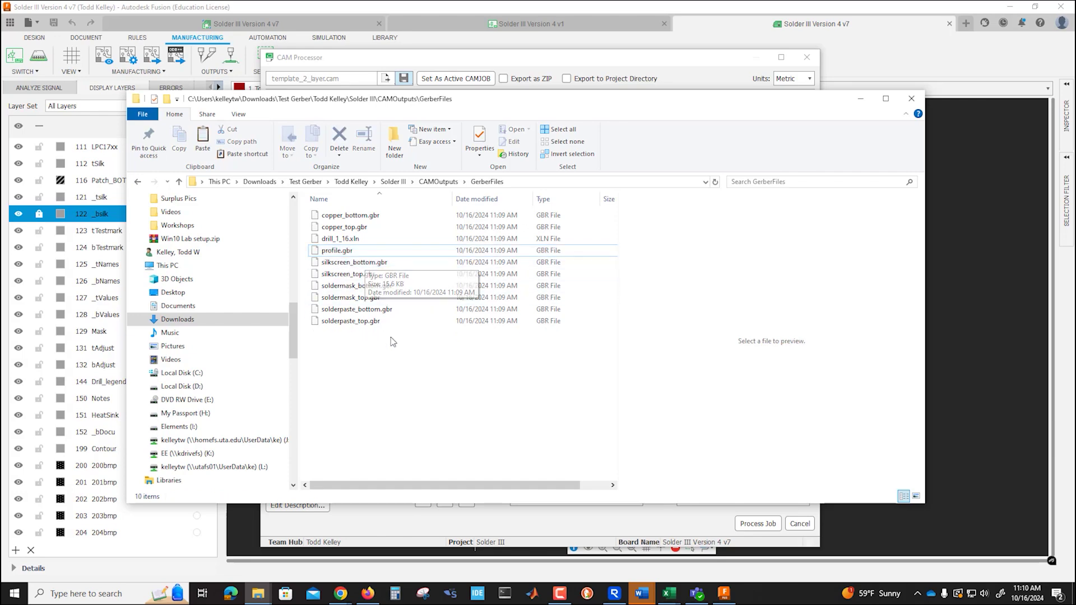
left_click_drag(401, 332, 308, 212)
right_click(357, 263)
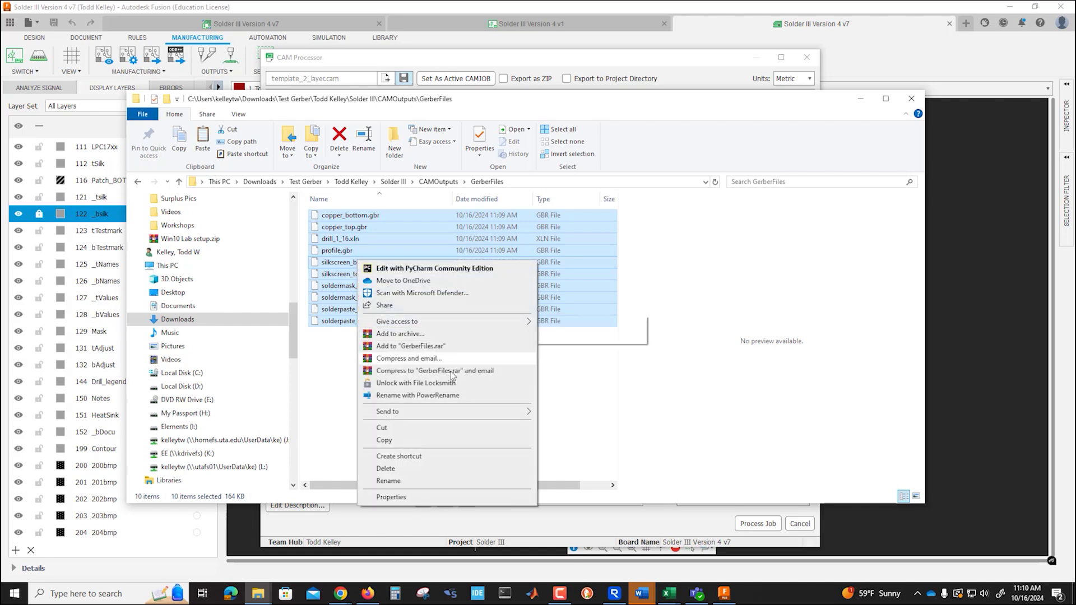
mouse_move(493, 419)
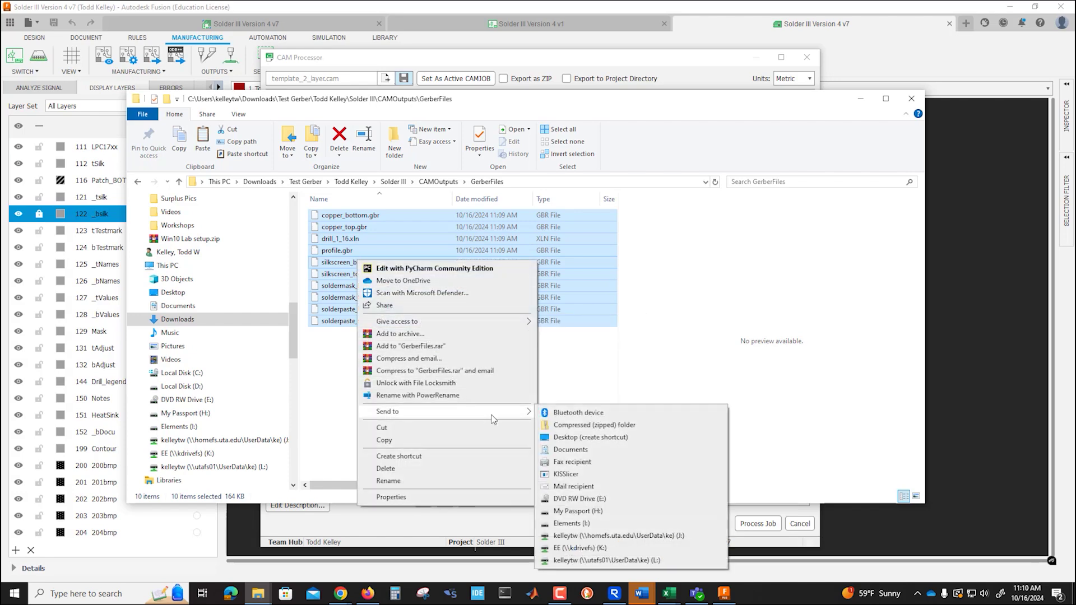
left_click(613, 426)
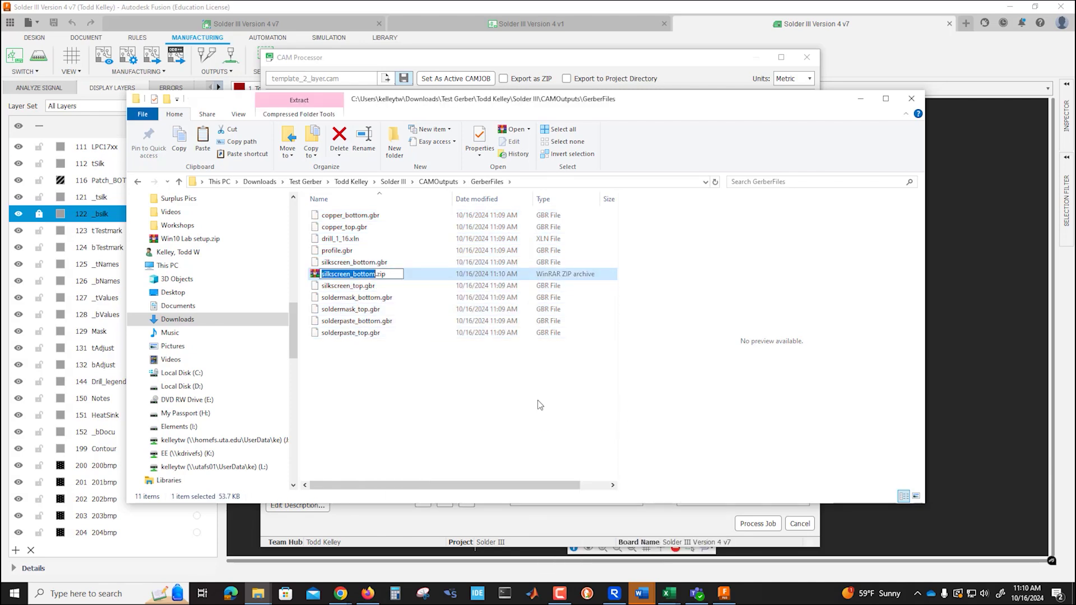
key("Return")
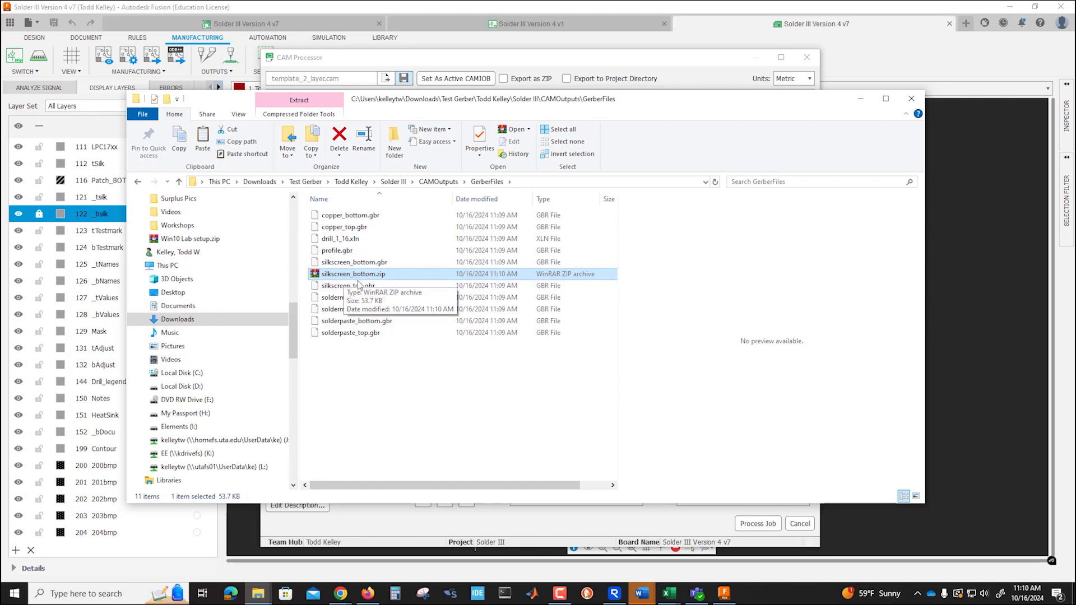
- Switch to Gerbv and open all Gerber and drill files from solderpaste_top.gbr through copper_bottom.gbr, leaving out the zip archive
left_click(72, 594)
type("gerbv")
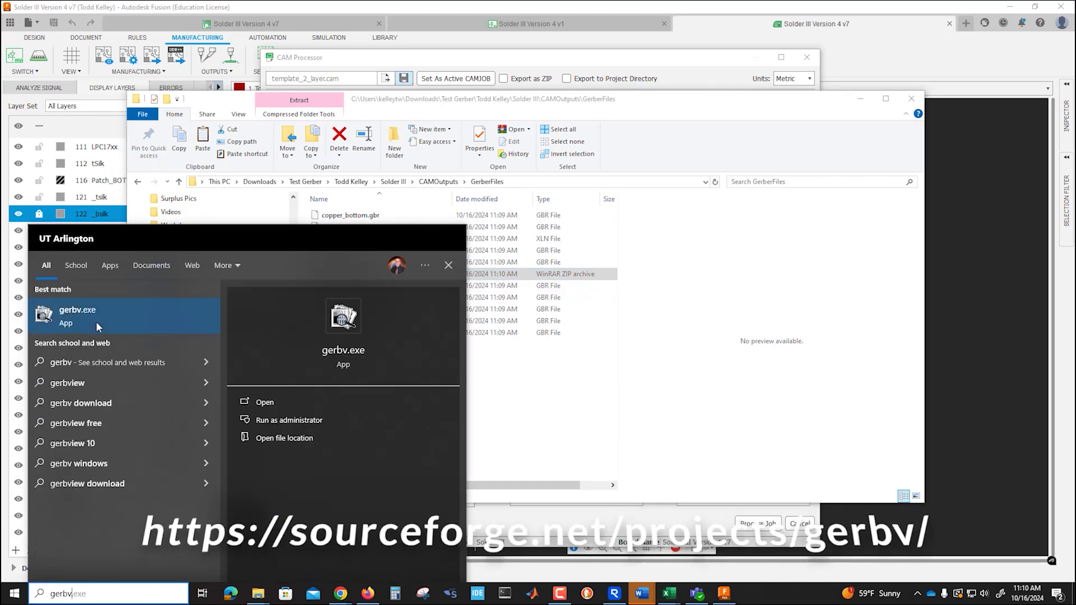
left_click(95, 315)
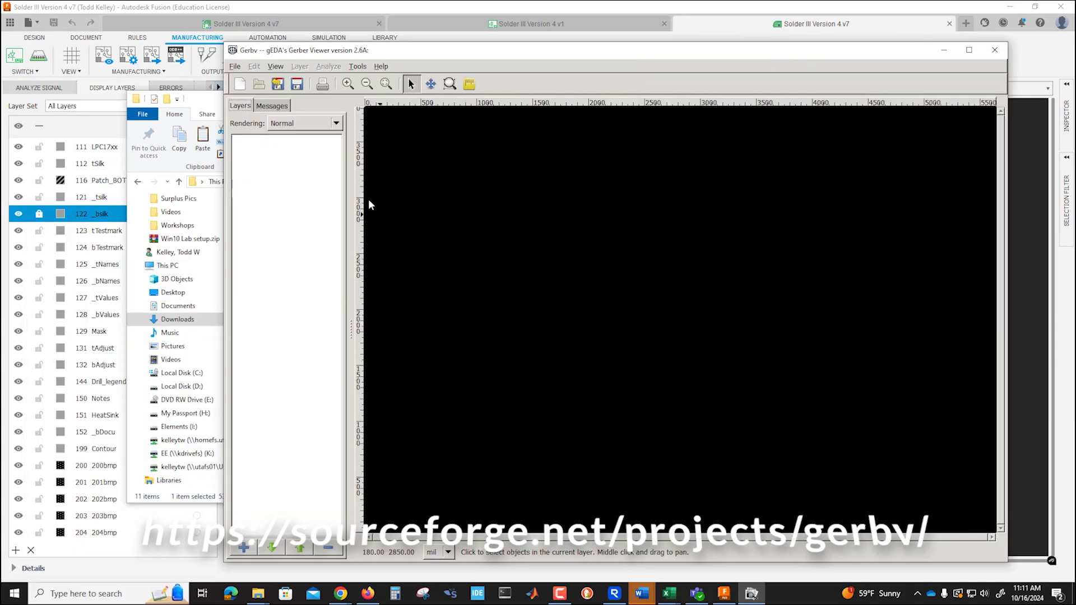
left_click(235, 68)
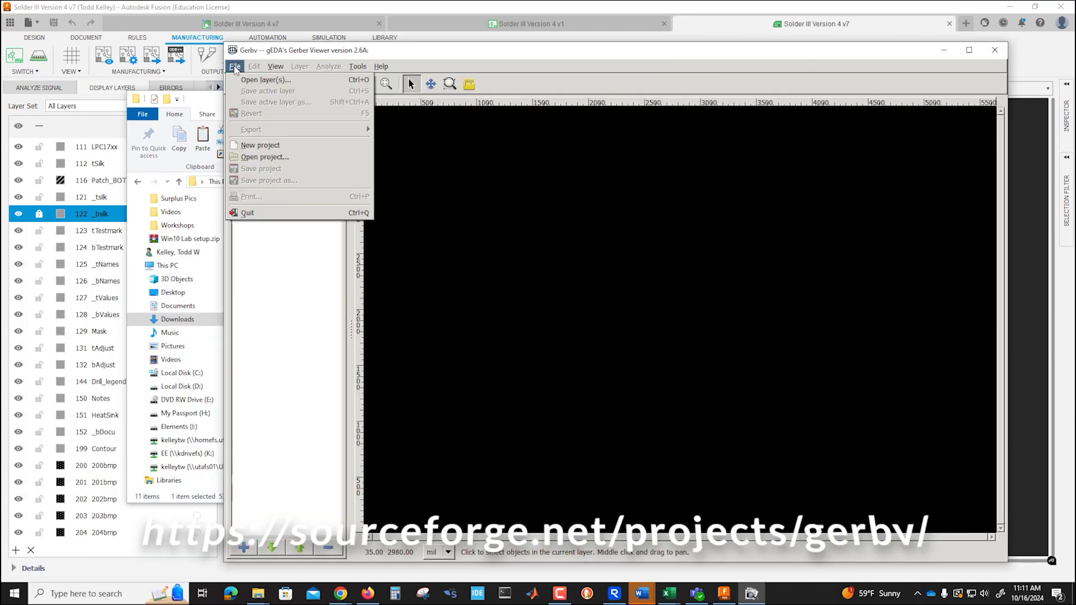
left_click(266, 79)
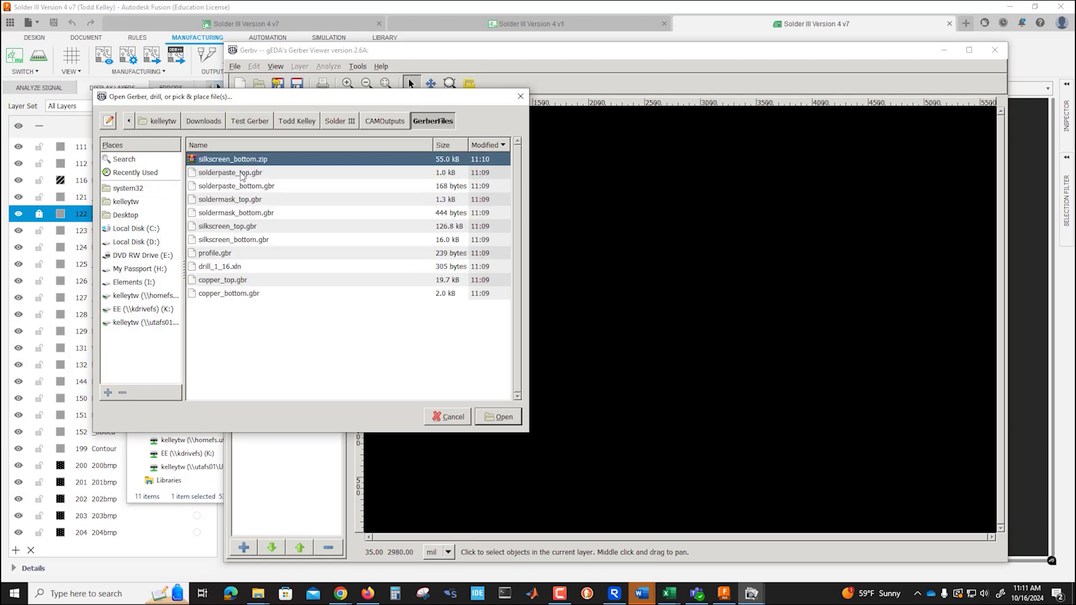
left_click(235, 175)
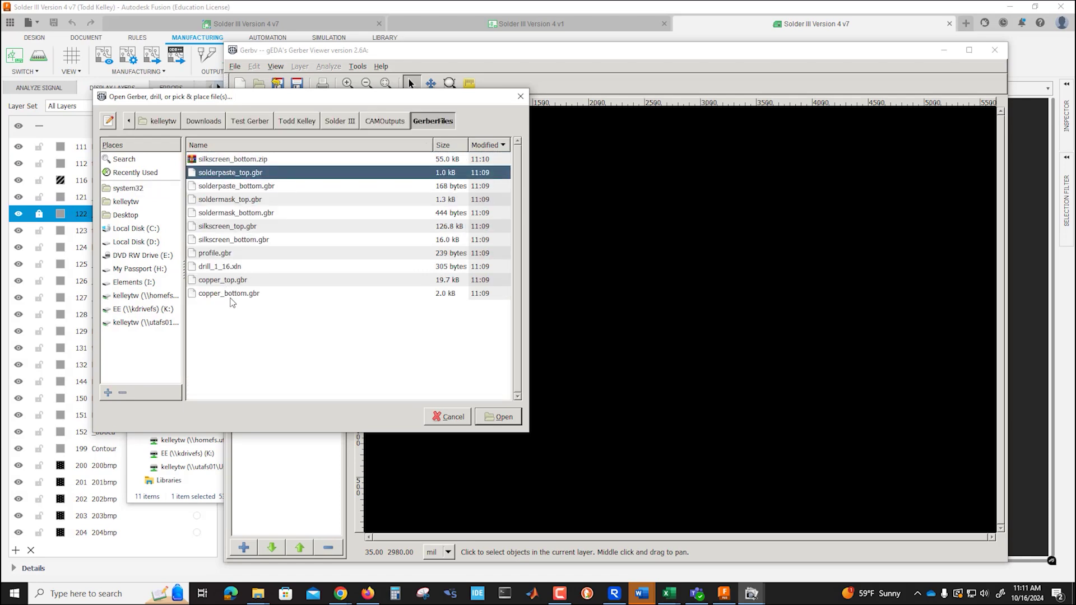
left_click(230, 294, "shift")
left_click(502, 417)
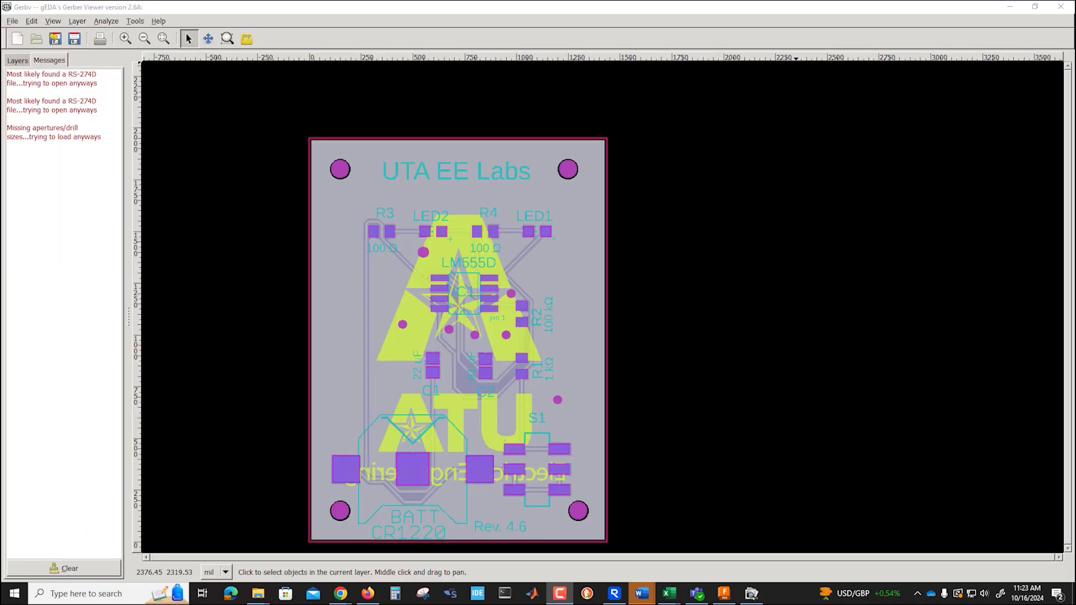
- Hide every loaded layer in the Gerber viewer, from solderpaste_top.gbr down to copper_bottom.gbr
left_click(17, 62)
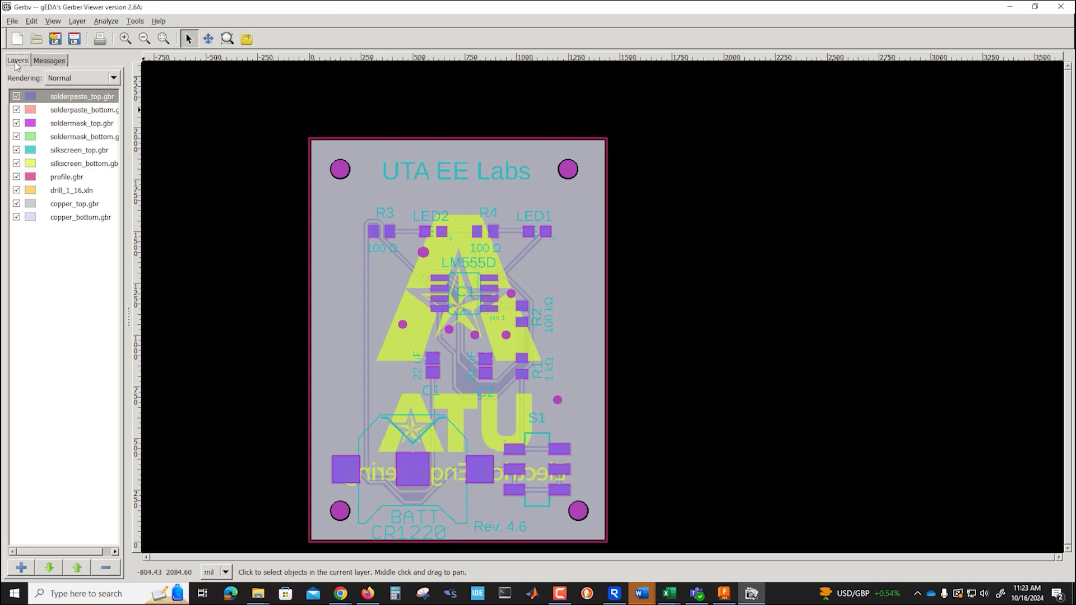
left_click(16, 96)
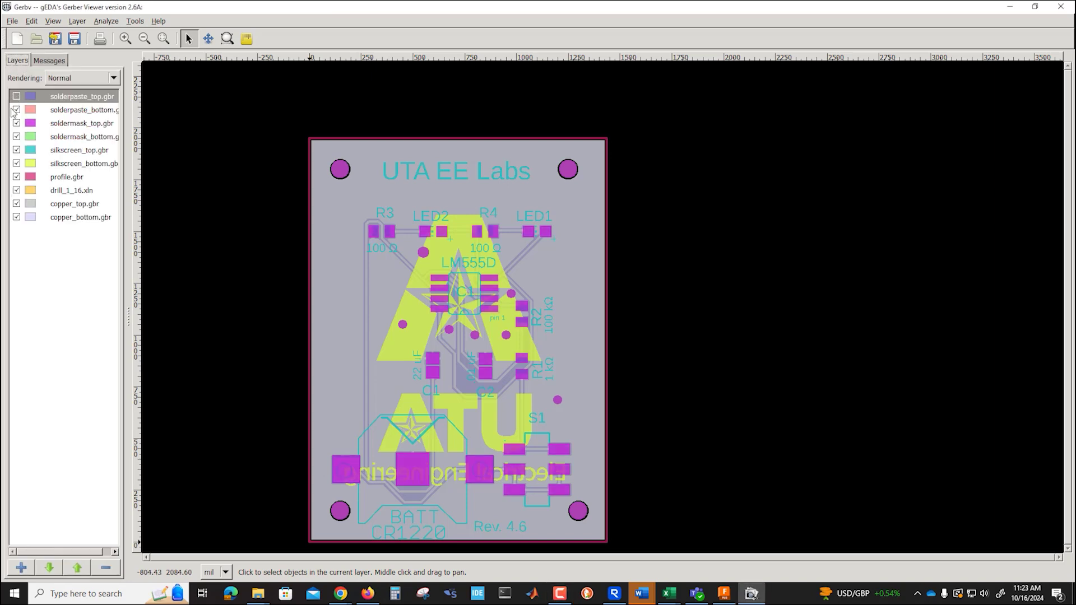
left_click(16, 110)
left_click(17, 124)
left_click(16, 136)
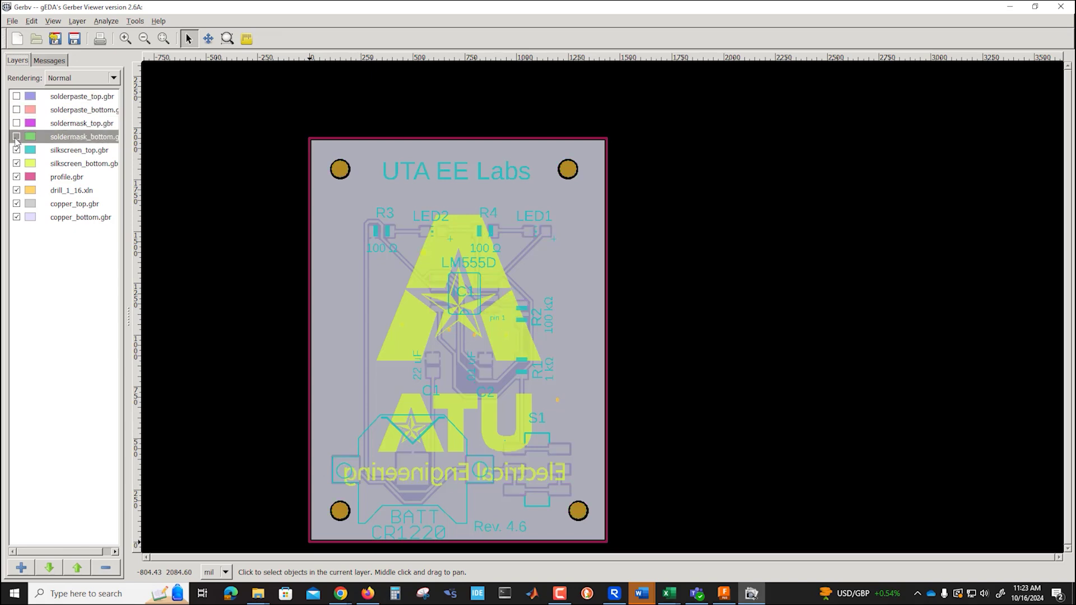
left_click(16, 151)
left_click(17, 163)
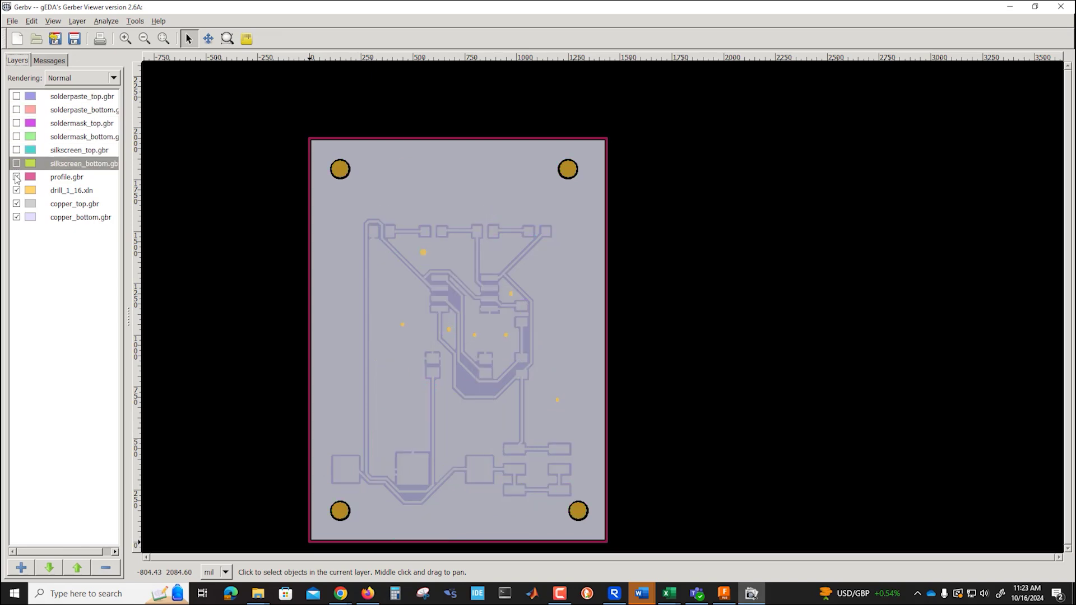
left_click(17, 177)
left_click(16, 191)
left_click(17, 204)
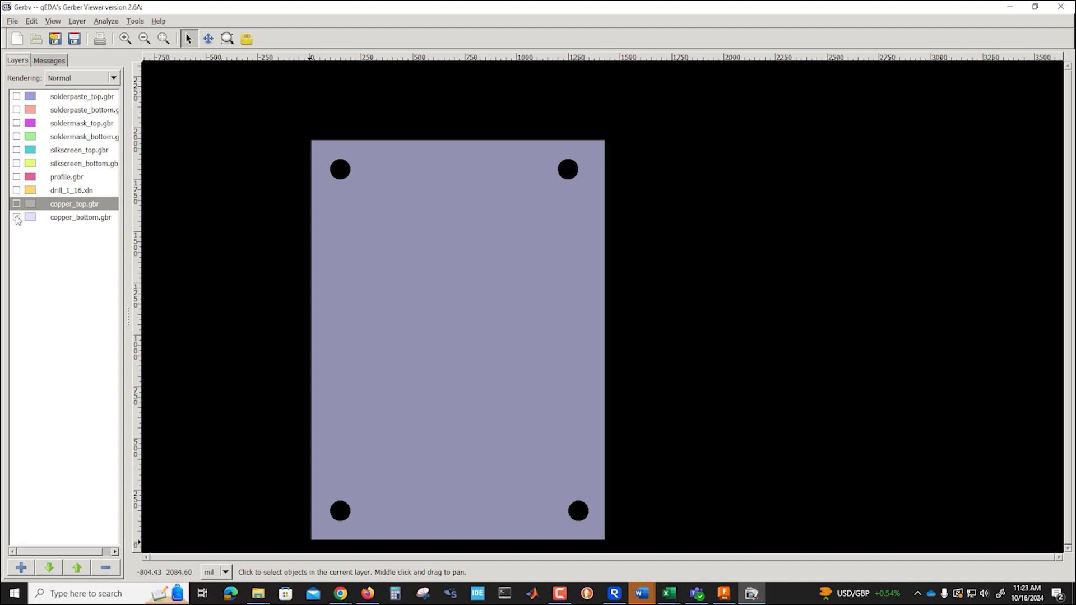
left_click(17, 217)
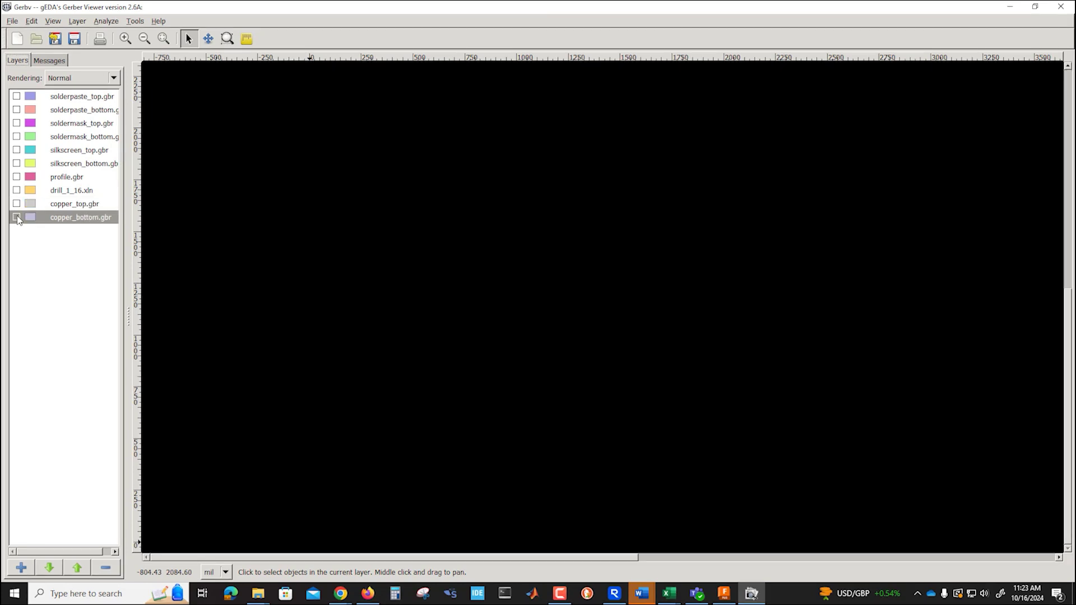
- Show only copper_top.gbr and examine its traces, pads and ground-plane thermal connections up close
left_click(17, 204)
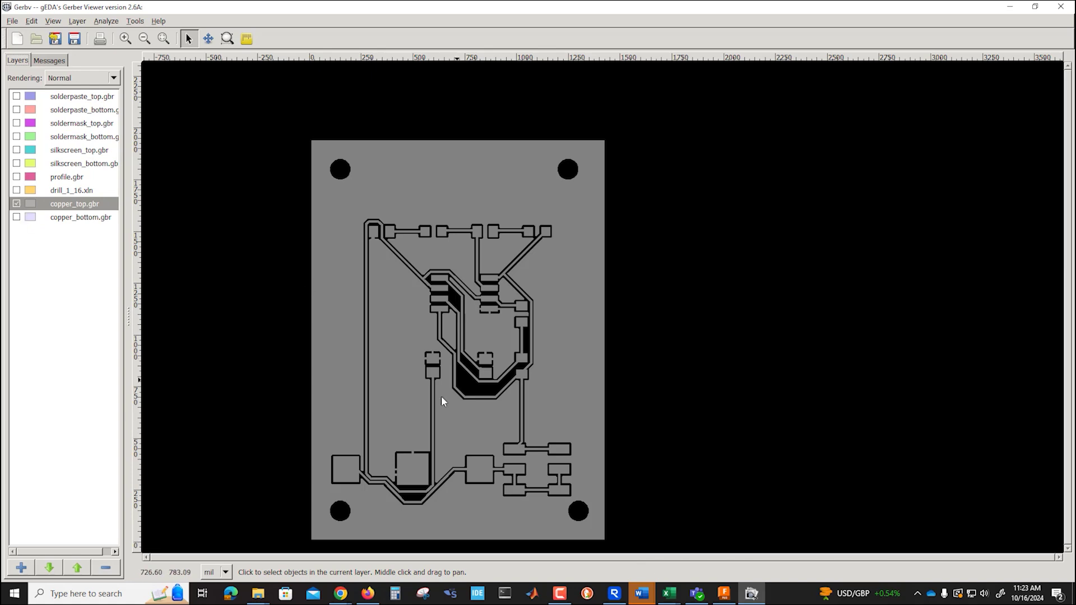
scroll(404, 470, "up", 5)
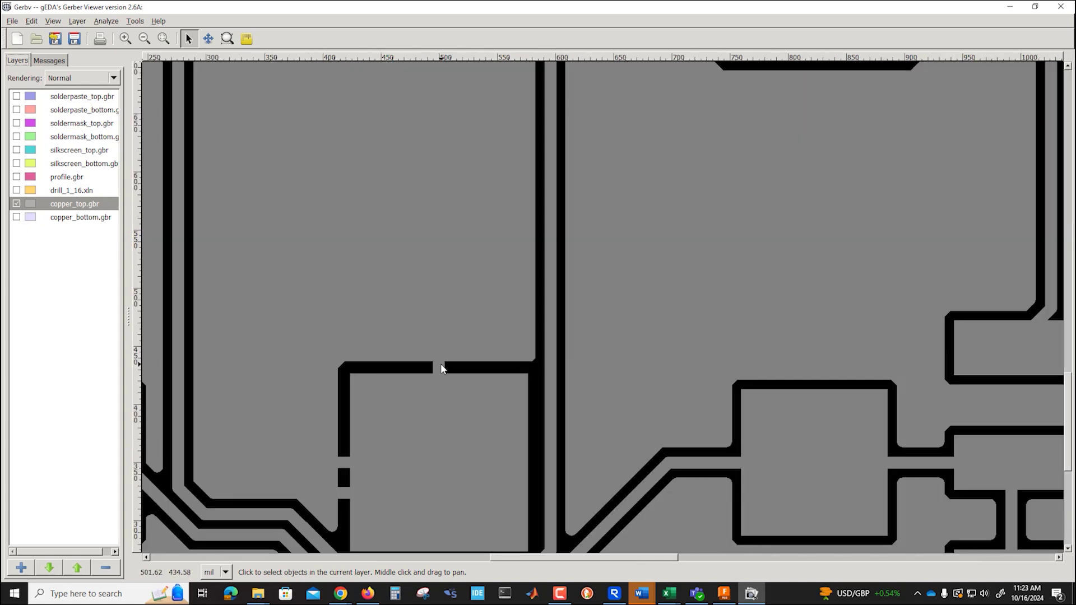
scroll(440, 367, "down", 5)
scroll(524, 238, "up", 3)
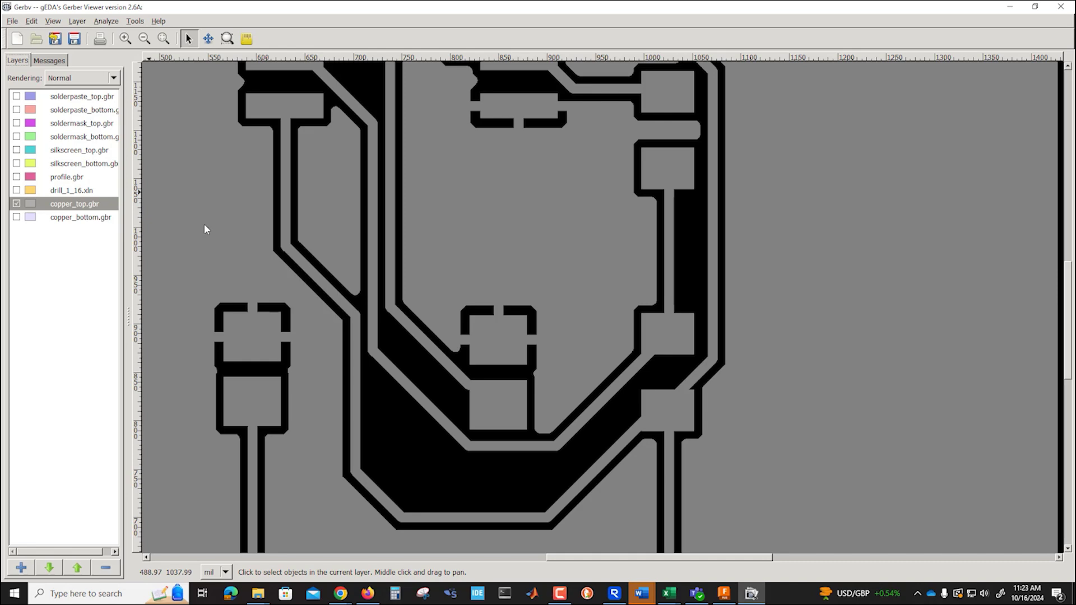
scroll(204, 224, "down", 4)
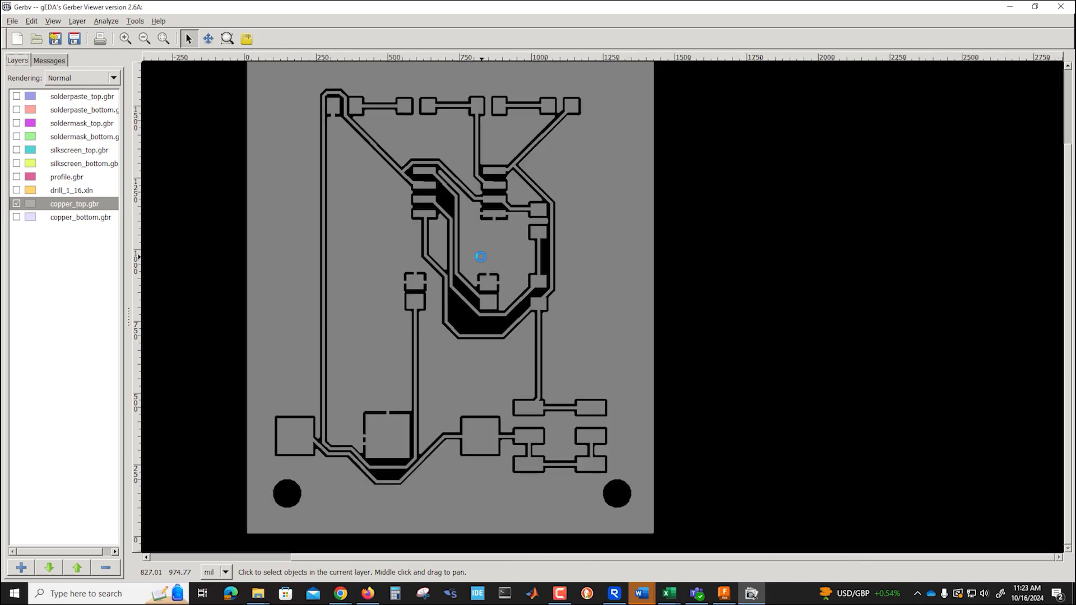
- Inspect drill_1_16.xln over the top copper and on its own, and view silkscreen_bottom.gbr inside the profile.gbr outline
left_click(17, 190)
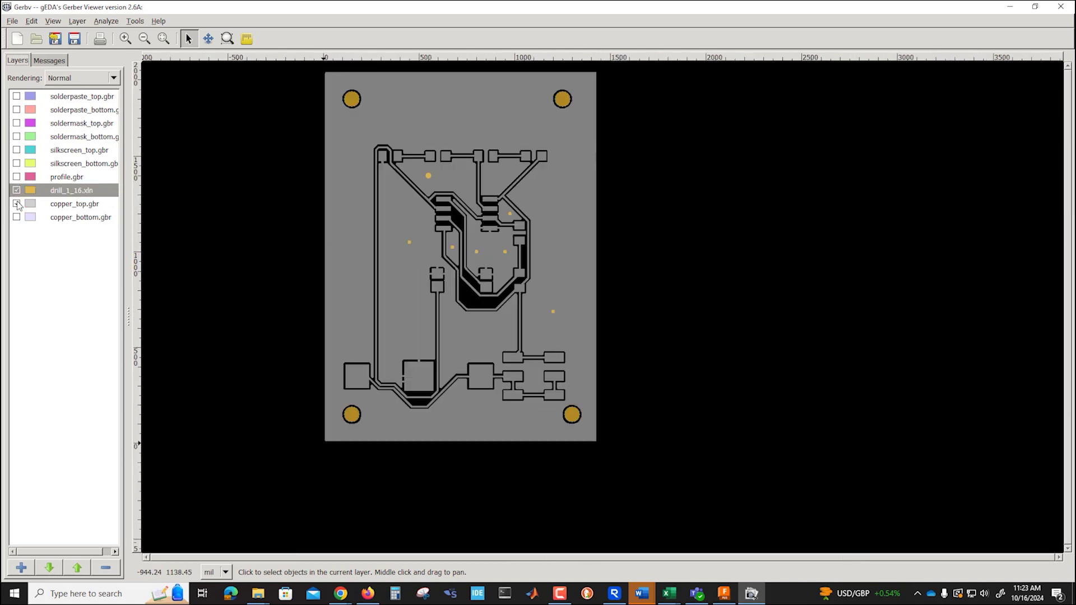
left_click(17, 204)
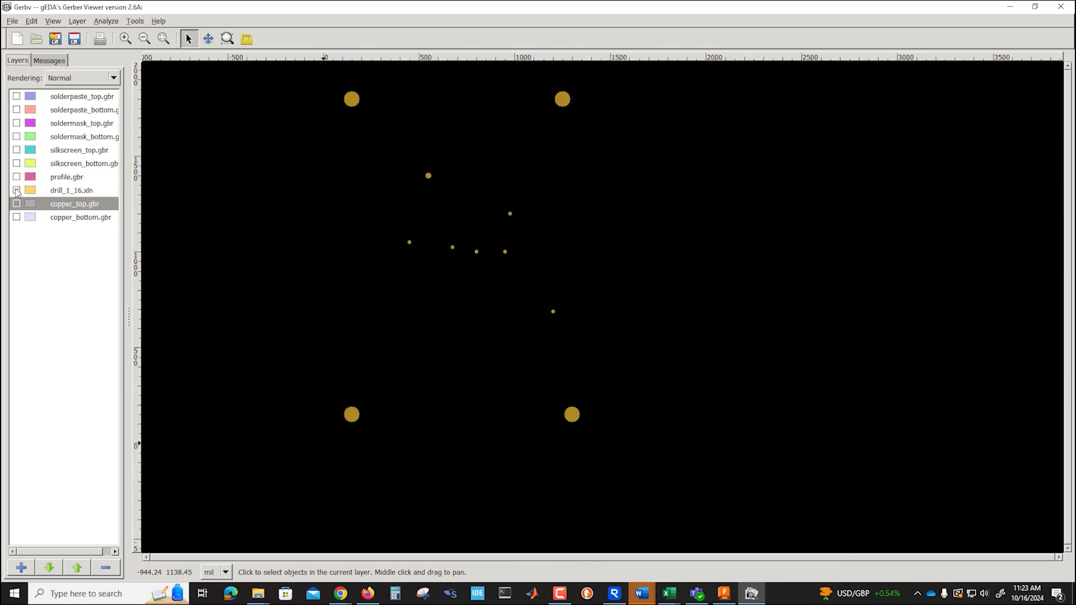
left_click(16, 177)
left_click(16, 190)
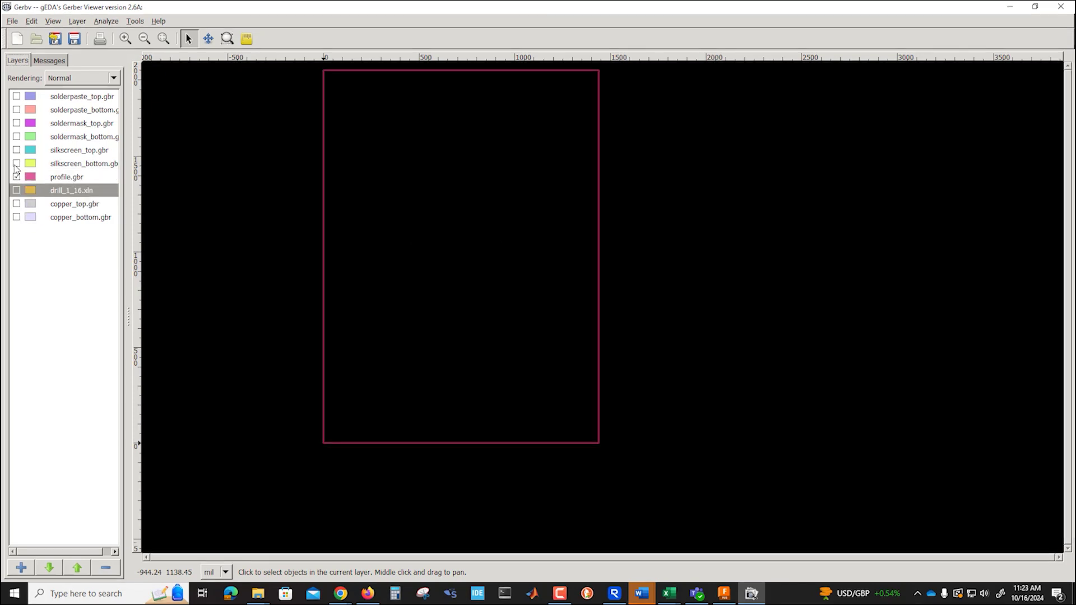
left_click(16, 164)
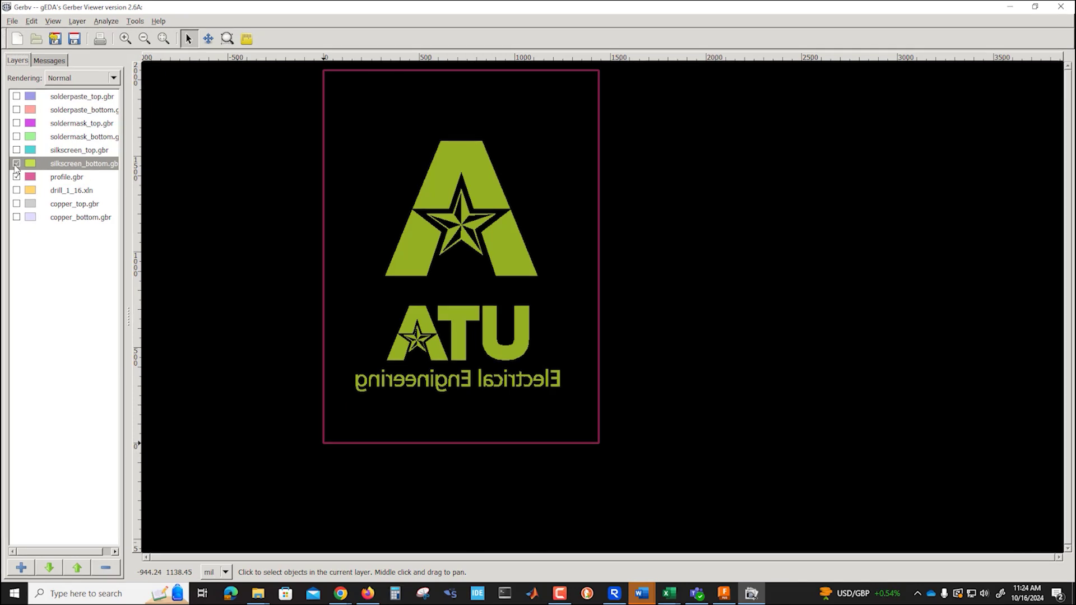
- View silkscreen_top.gbr, soldermask_bottom.gbr and soldermask_top.gbr one at a time inside the profile.gbr outline, hiding silkscreen_bottom.gbr
left_click(17, 164)
left_click(17, 150)
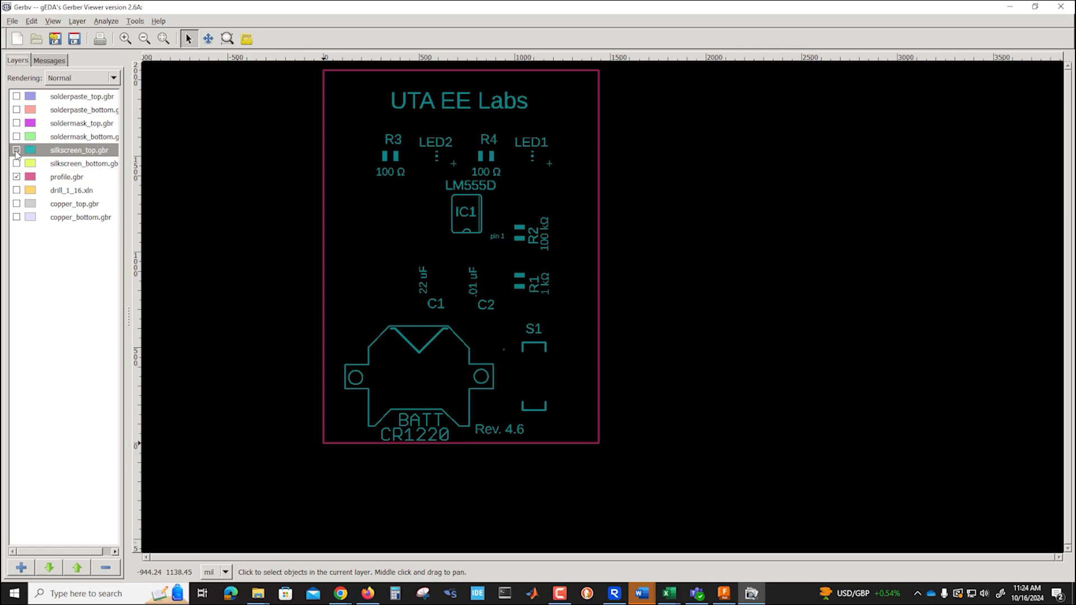
left_click(17, 151)
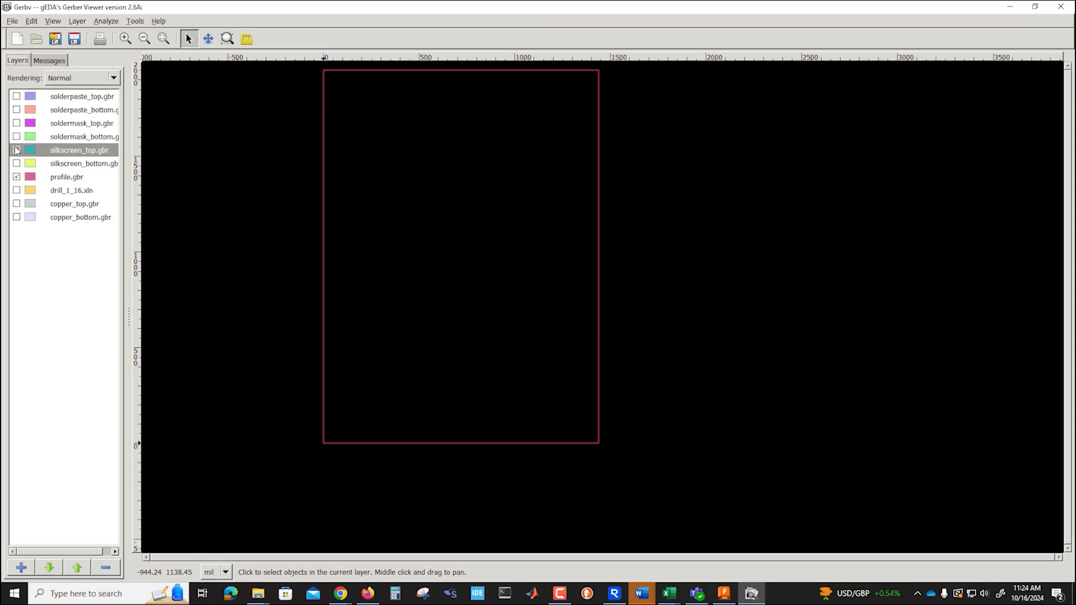
left_click(17, 137)
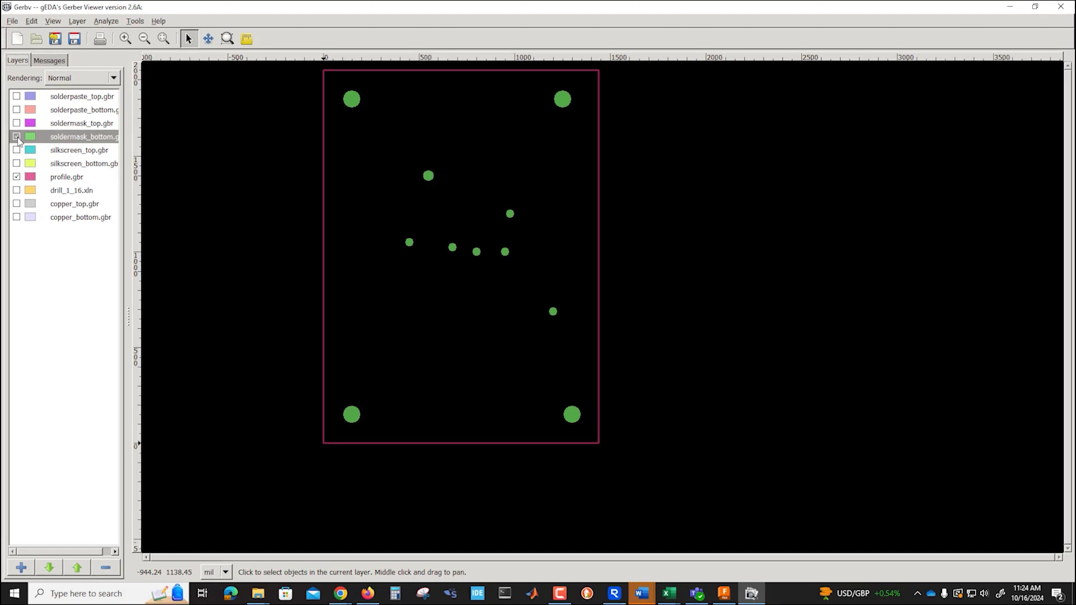
left_click(17, 137)
left_click(16, 124)
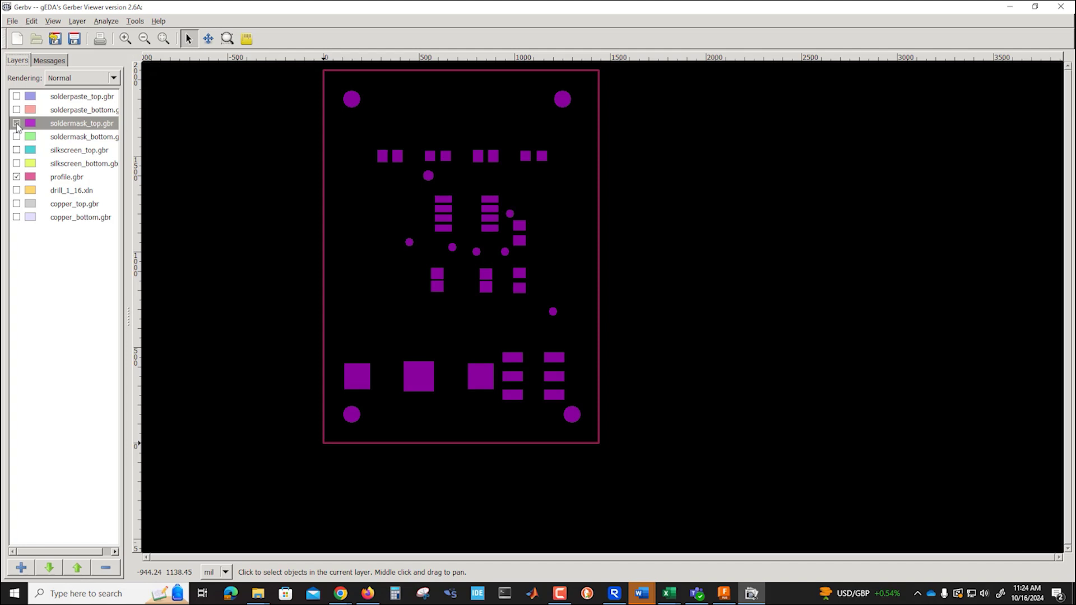
left_click(17, 123)
- Inspect solderpaste_bottom.gbr and solderpaste_top.gbr inside the board outline, hide both and close Gerbv
left_click(17, 110)
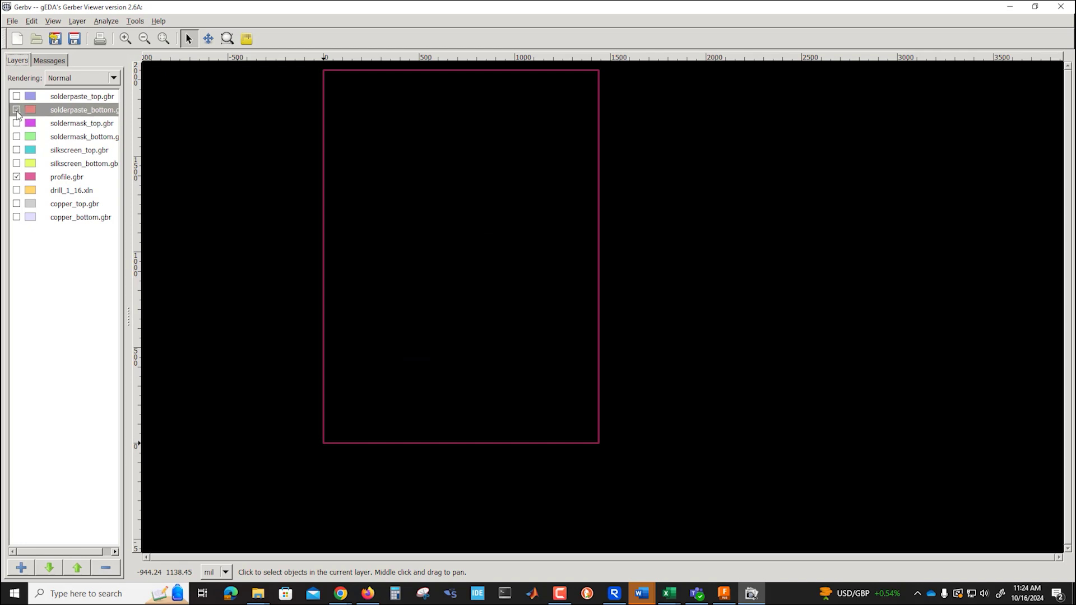
left_click(17, 96)
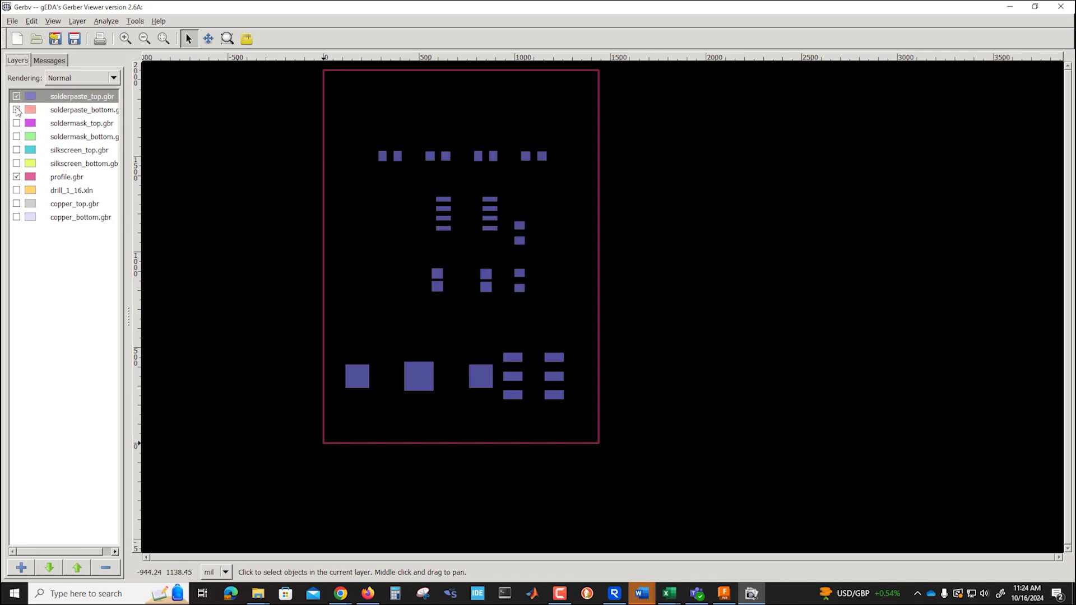
left_click(17, 111)
left_click(16, 97)
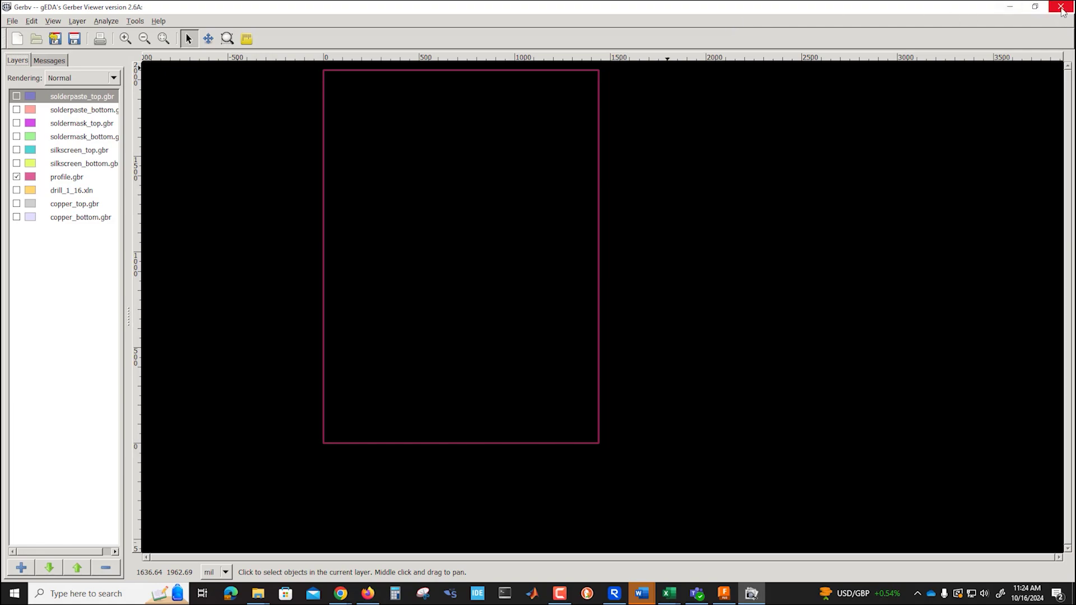
left_click(1061, 7)
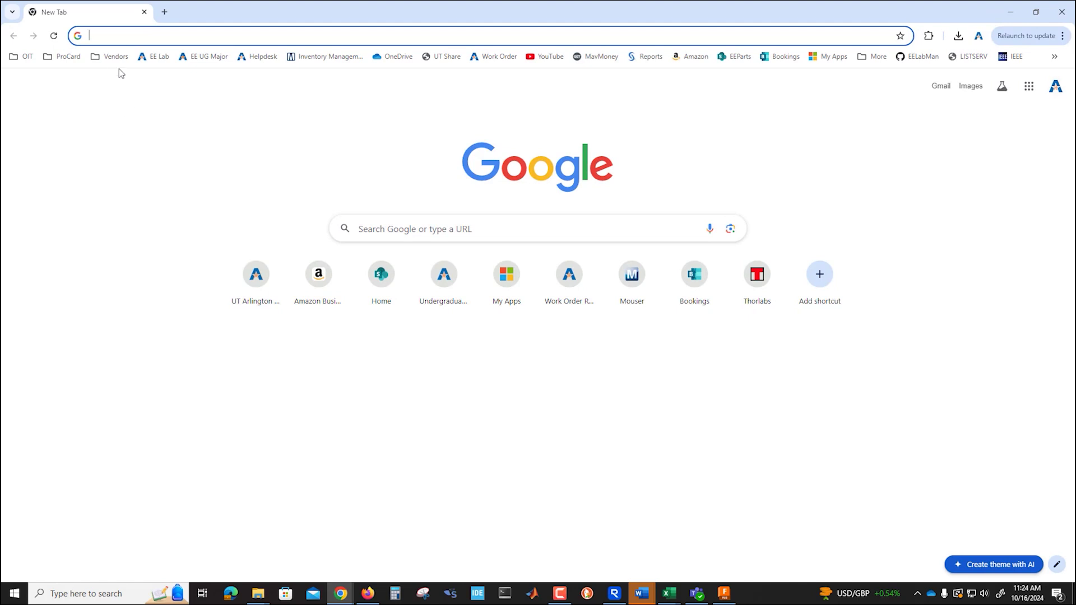
- Search the web for PCBWAY in Chrome and open the PCBWay home page
type("PC")
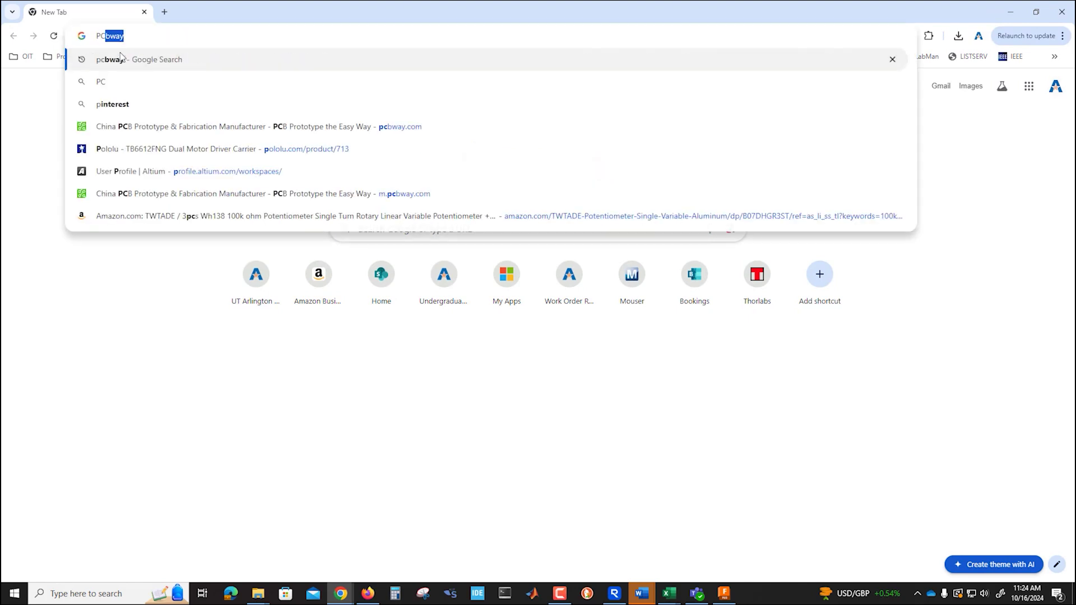
type("BWAY")
key("Return")
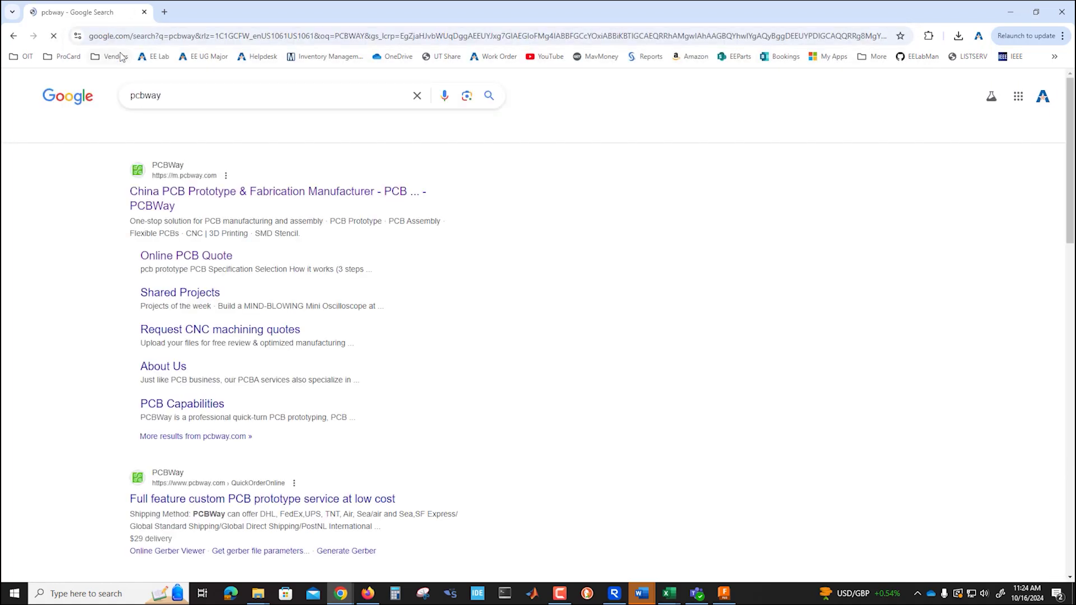
left_click(235, 196)
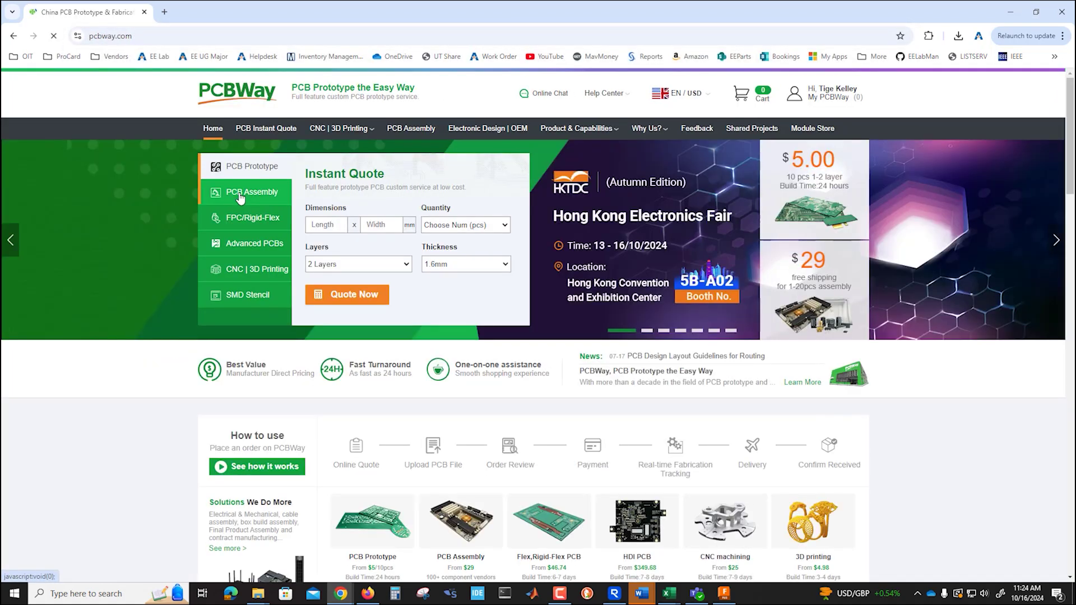
- Check the board size in Fusion's Manufacturing Preview and enter 36.5 x 49.52 mm as the PCBWay Instant Quote dimensions
scroll(245, 199, "down", 2)
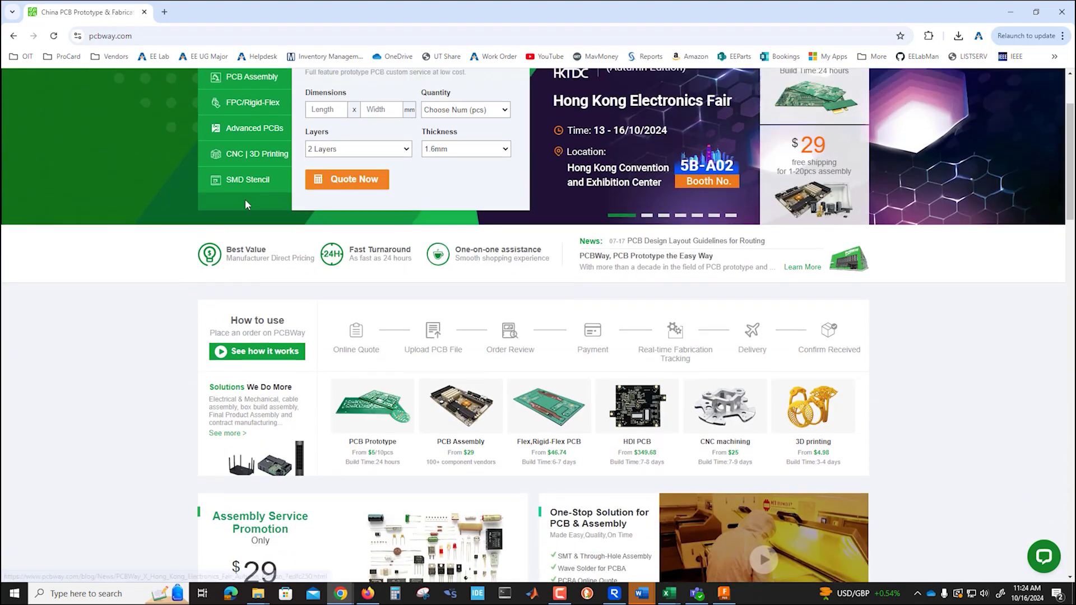
scroll(244, 200, "up", 1)
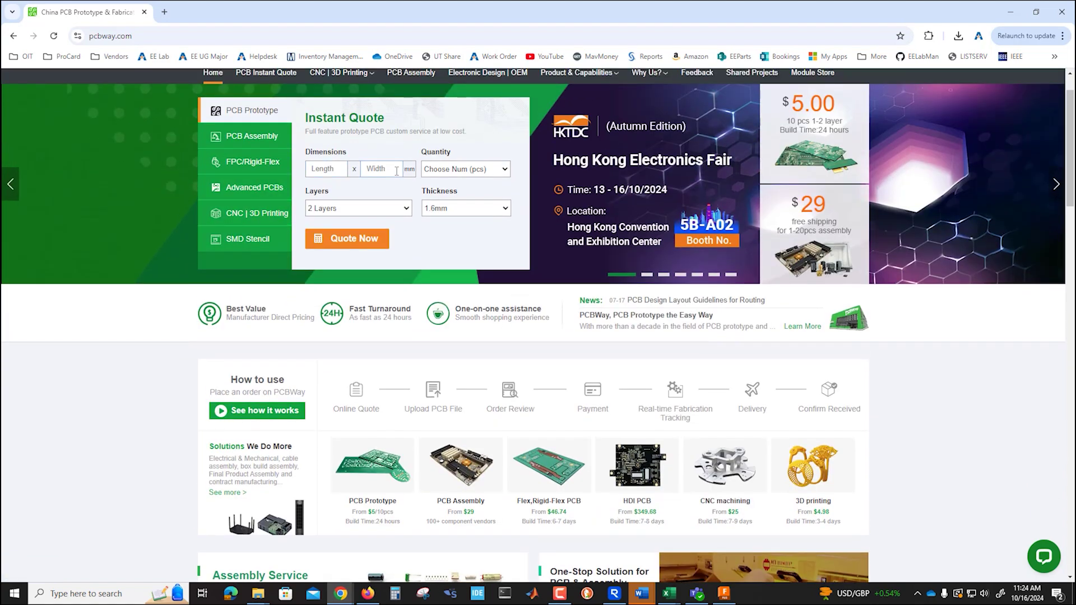
key("alt+Tab")
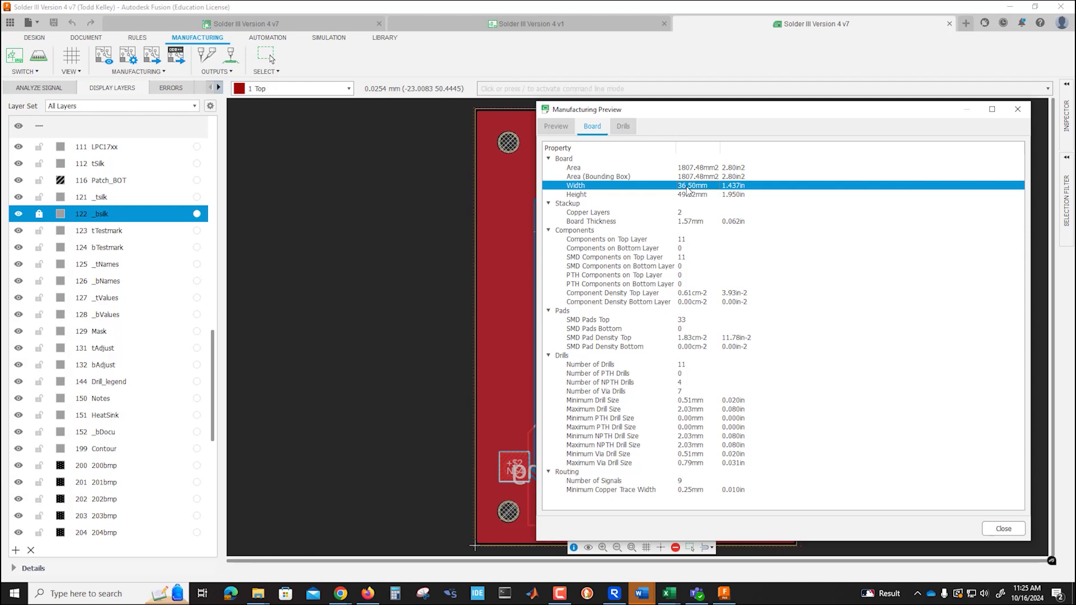
key("alt+Tab")
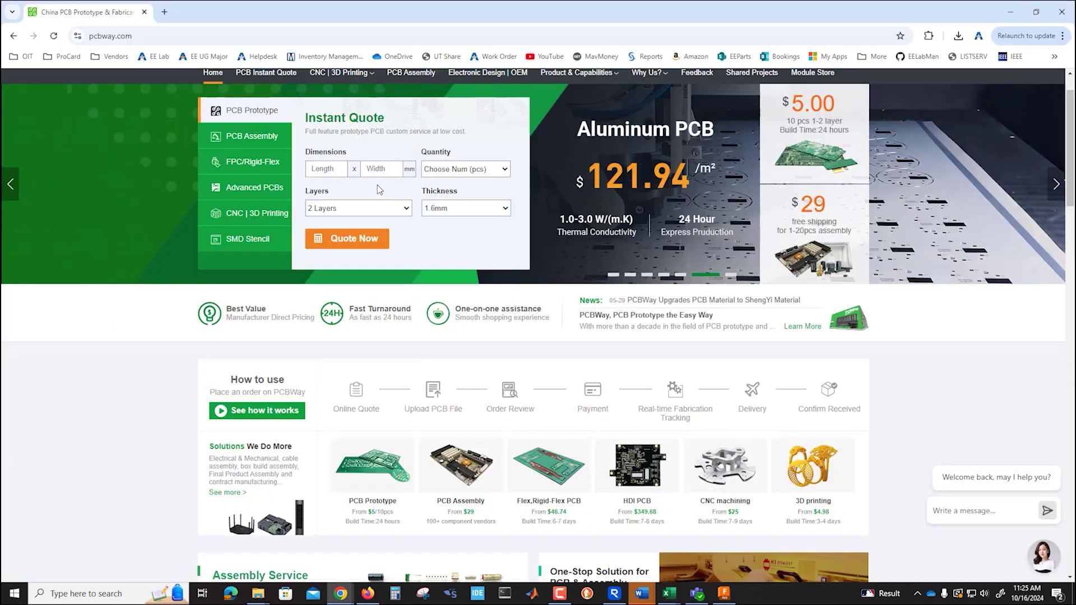
left_click(331, 169)
type("36.5")
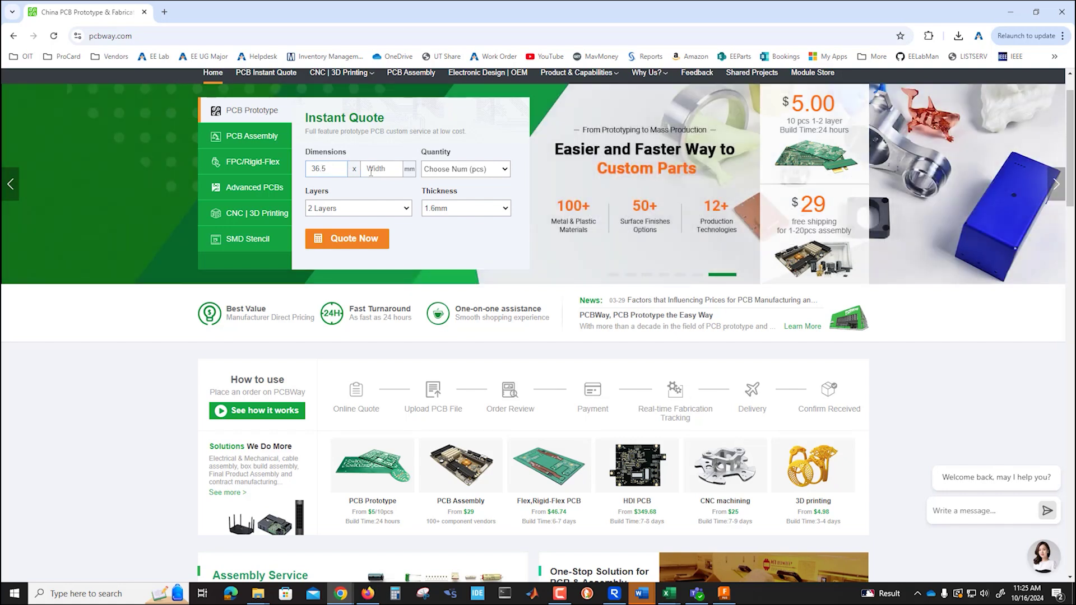
left_click(370, 170)
type("49.52")
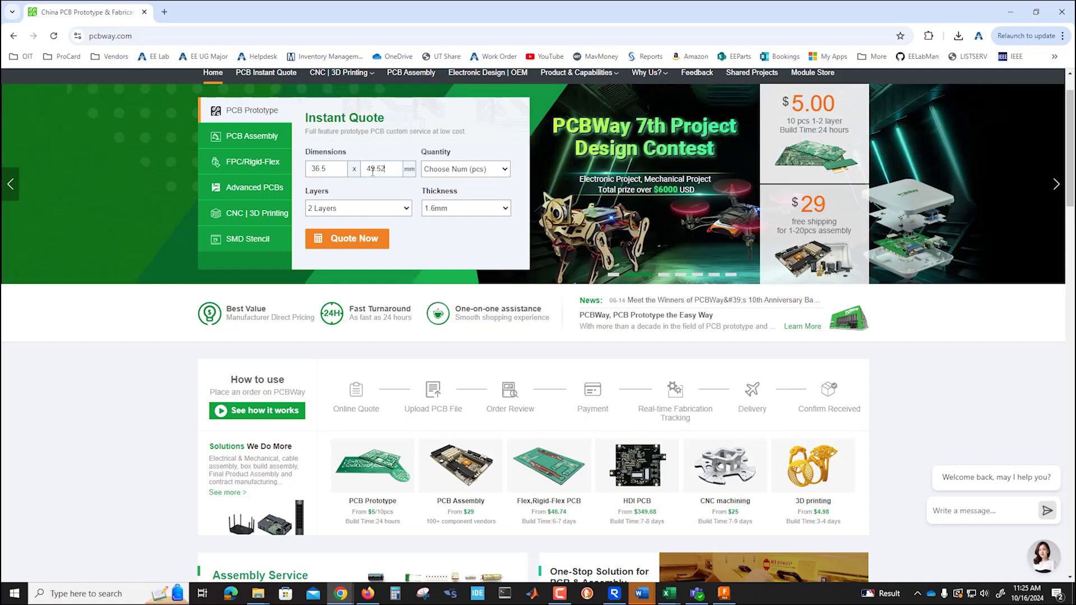
- Set the Instant Quote quantity to 5 and request the quote
left_click(496, 175)
left_click(468, 194)
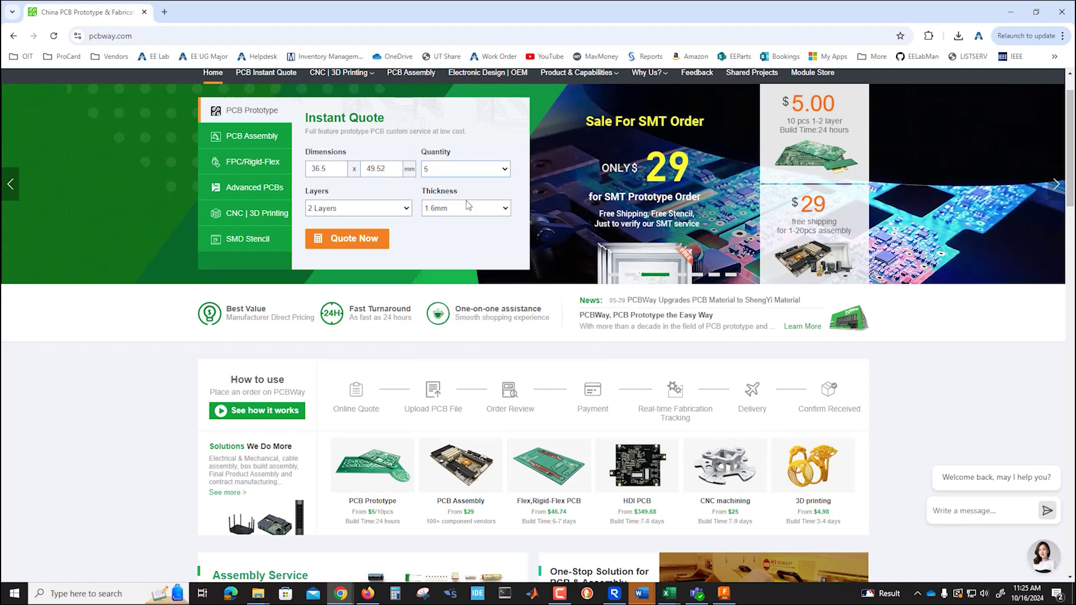
left_click(352, 245)
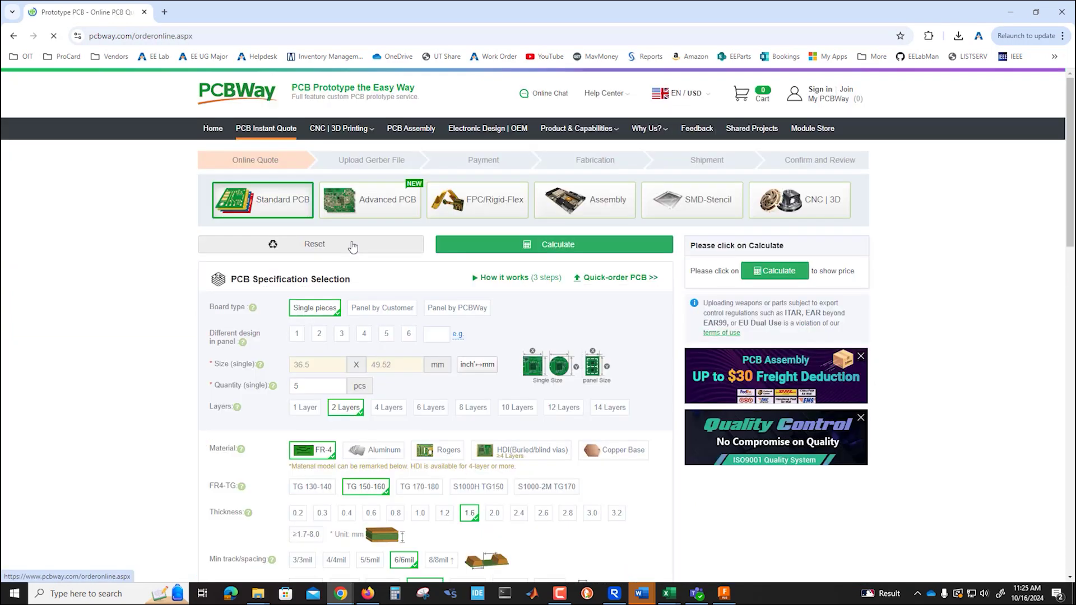
- Review the PCB specification from board type down to finished copper and set the surface finish to HASL lead free
scroll(369, 240, "down", 2)
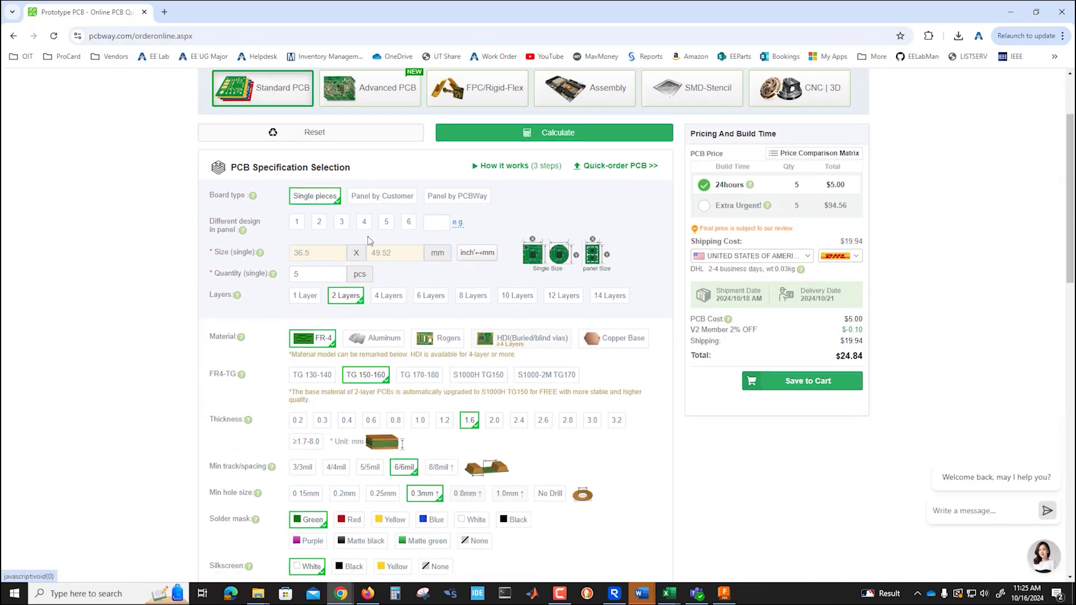
scroll(391, 254, "down", 3)
scroll(395, 252, "up", 3)
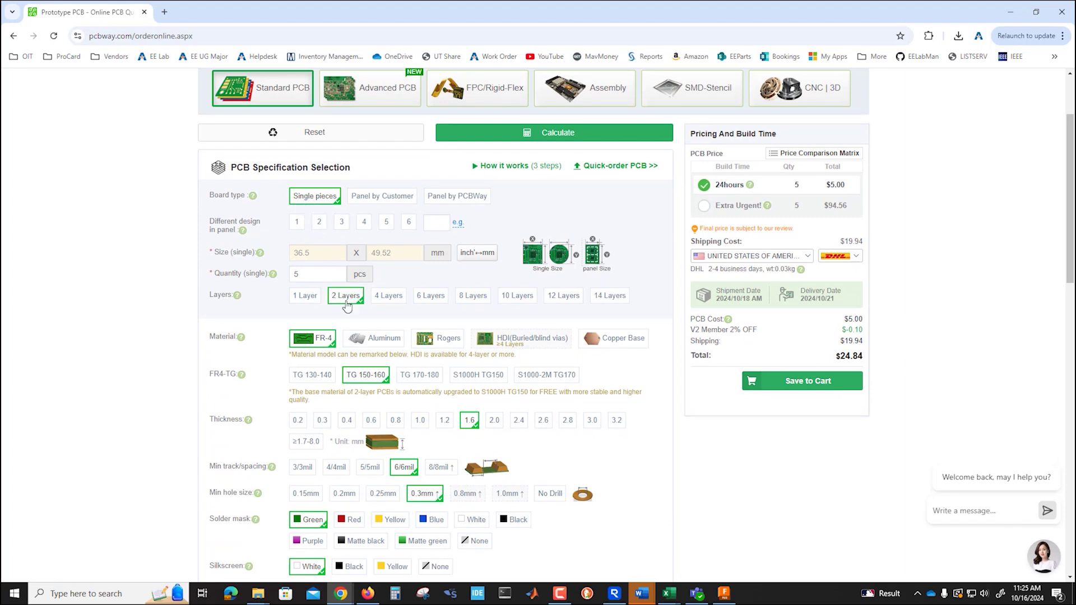
scroll(319, 345, "down", 3)
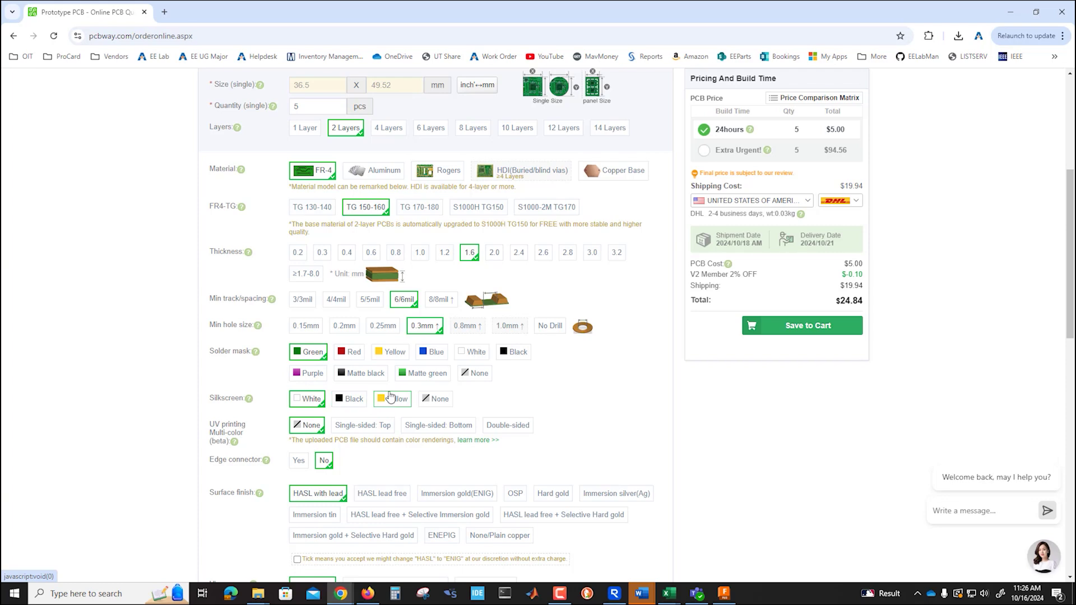
scroll(391, 397, "down", 1)
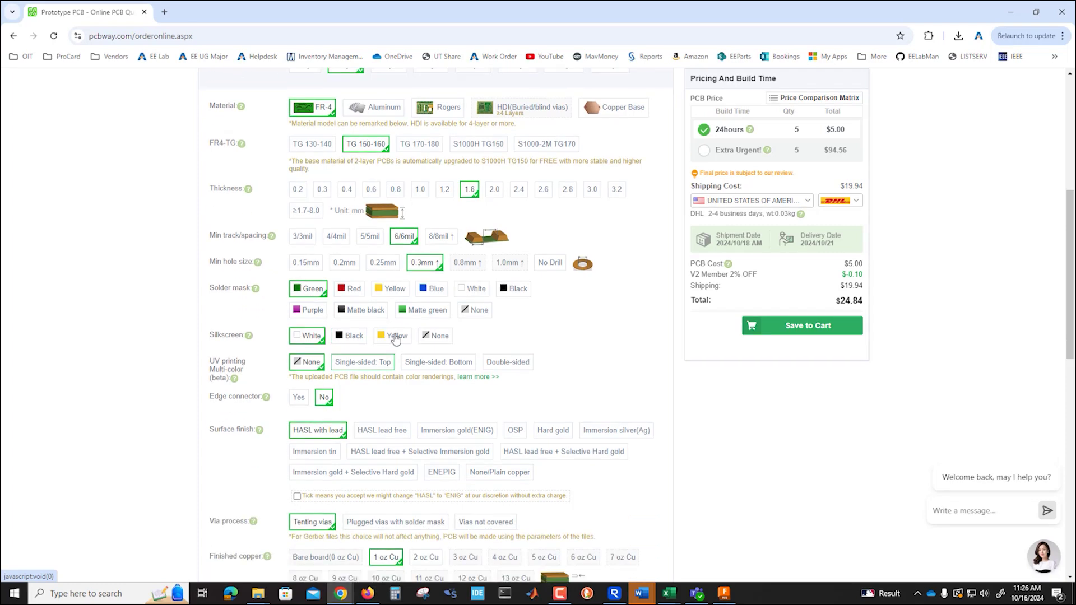
scroll(395, 339, "down", 2)
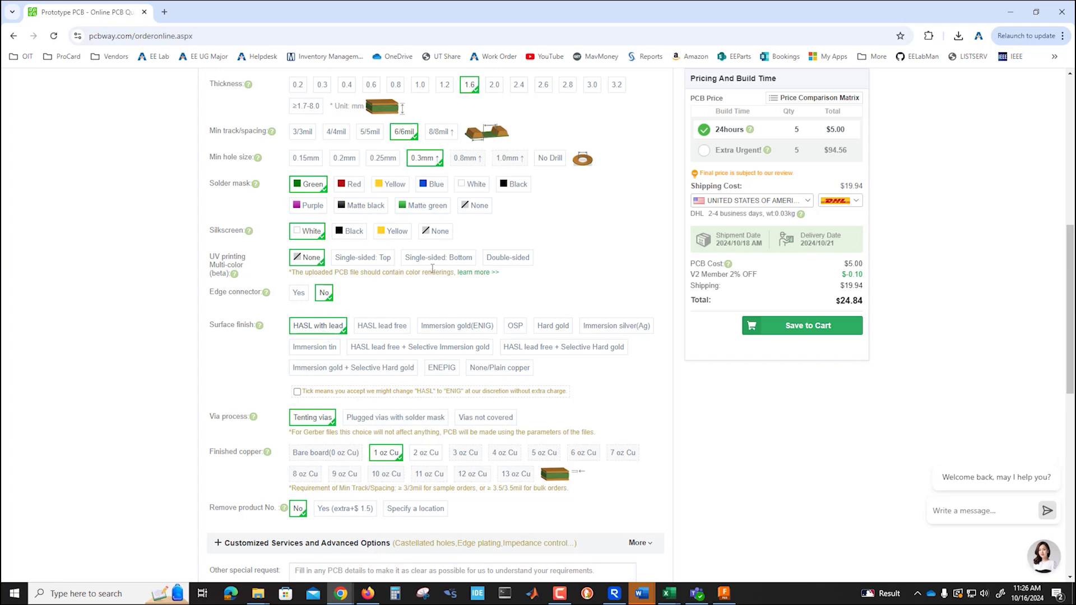
scroll(429, 281, "down", 1)
left_click(388, 272)
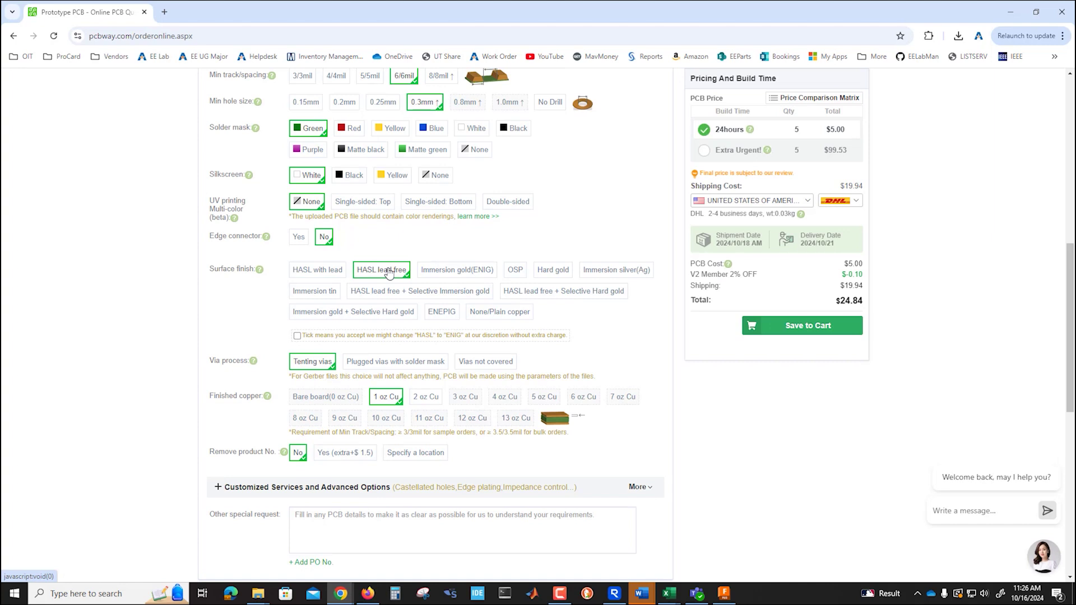
scroll(388, 271, "down", 2)
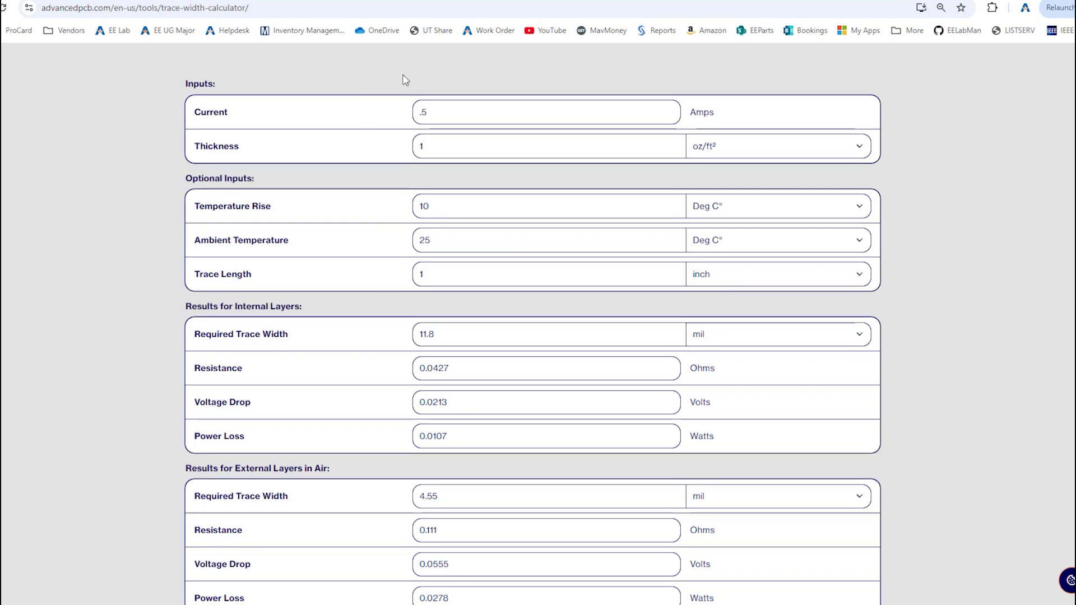
- In the Advanced PCB trace width calculator, set the current to 2 Amps and the thickness to 2 oz/ft²
double_click(427, 112)
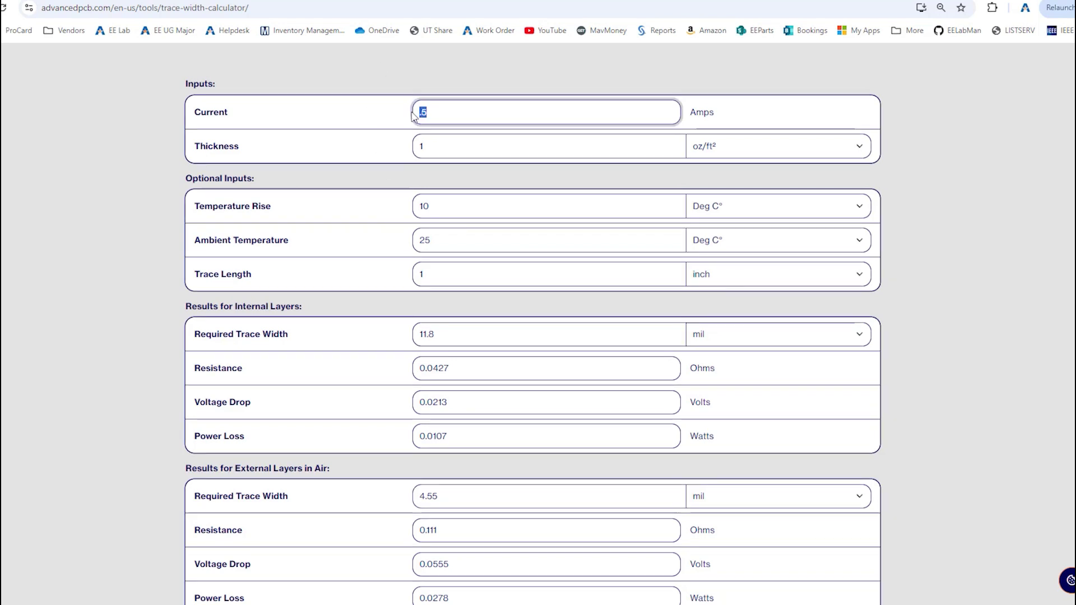
type("2")
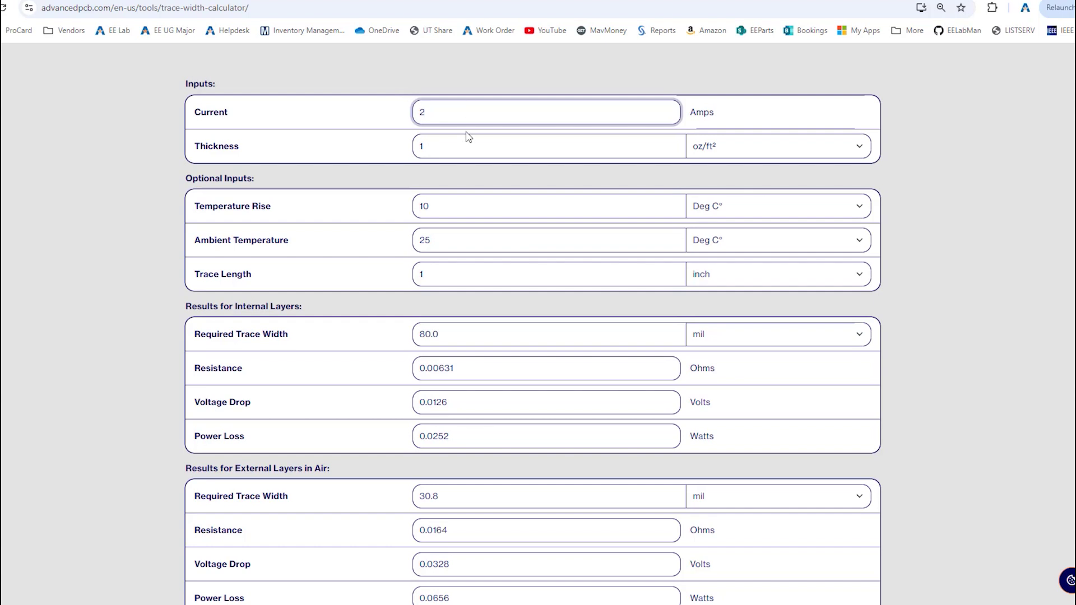
left_click(456, 147)
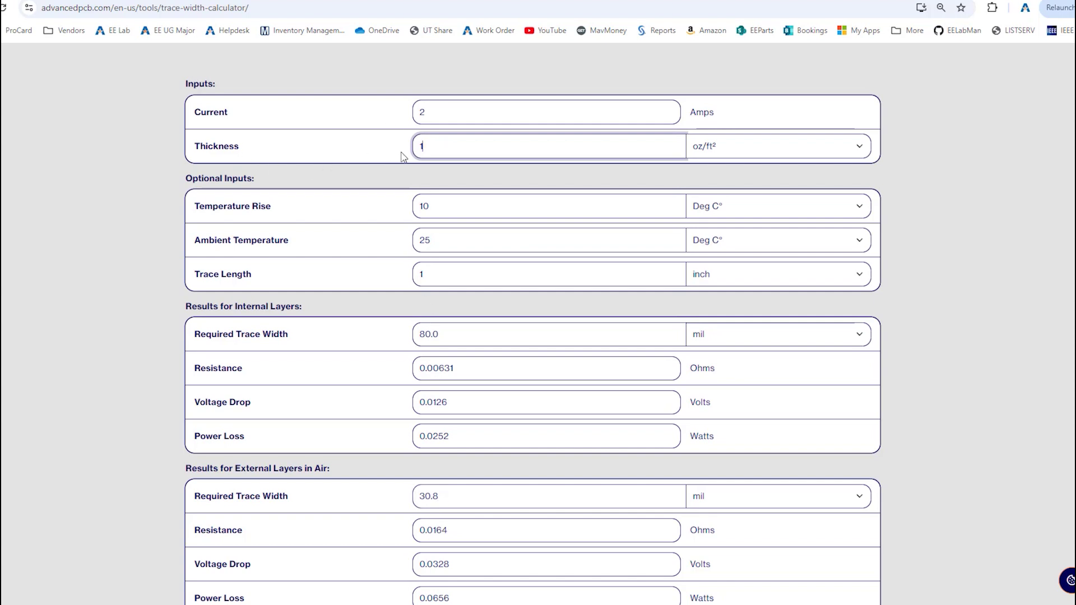
left_click_drag(440, 148, 402, 144)
type("2")
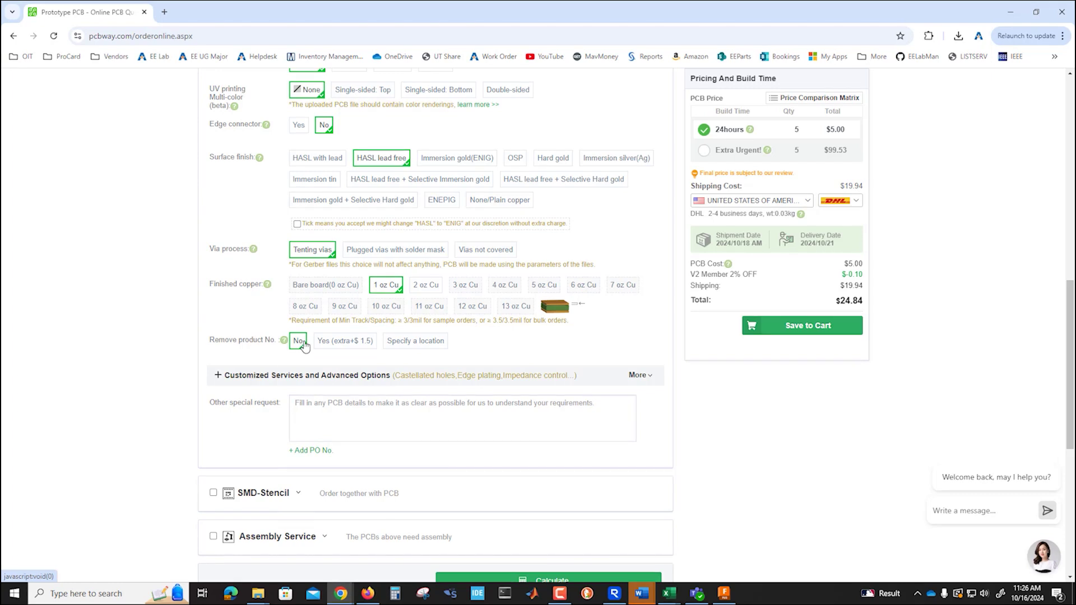
- Calculate the PCBWay price with no special request and save the order to the cart, agreeing to the Special Notes
scroll(403, 305, "down", 2)
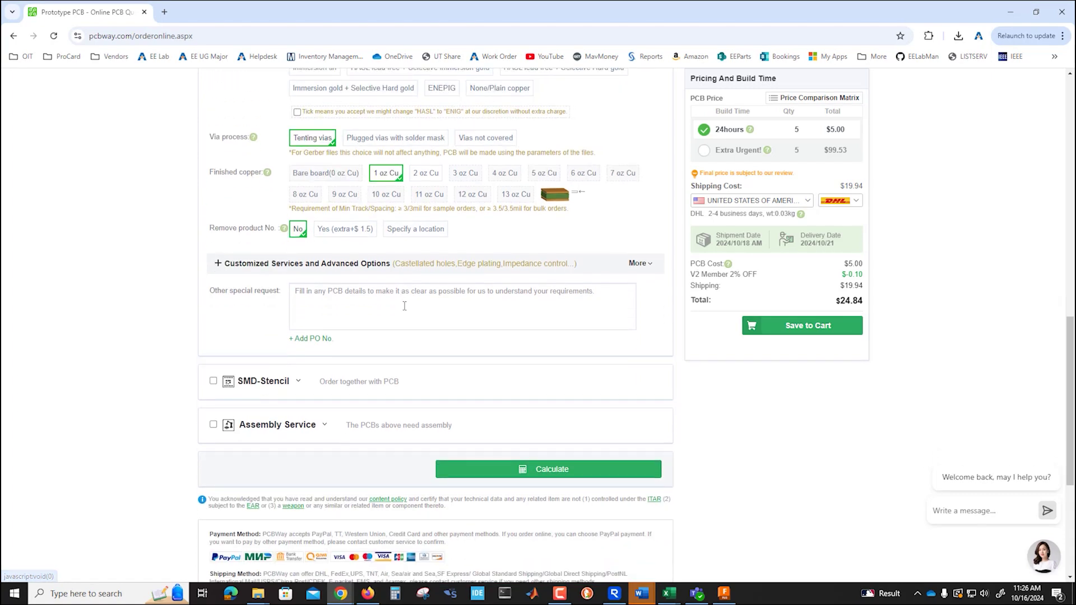
left_click(340, 293)
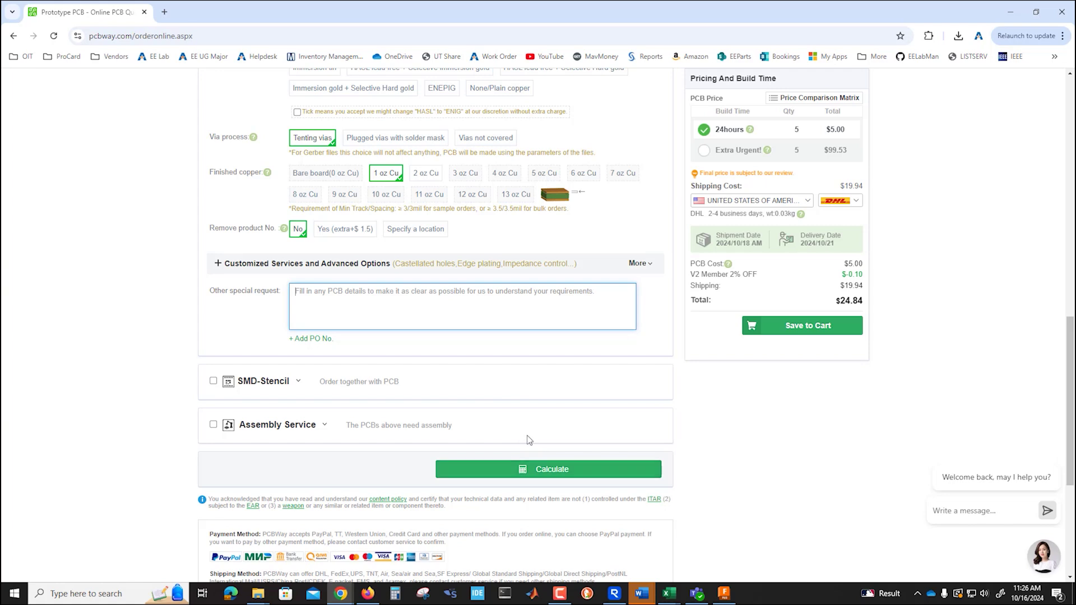
left_click(529, 472)
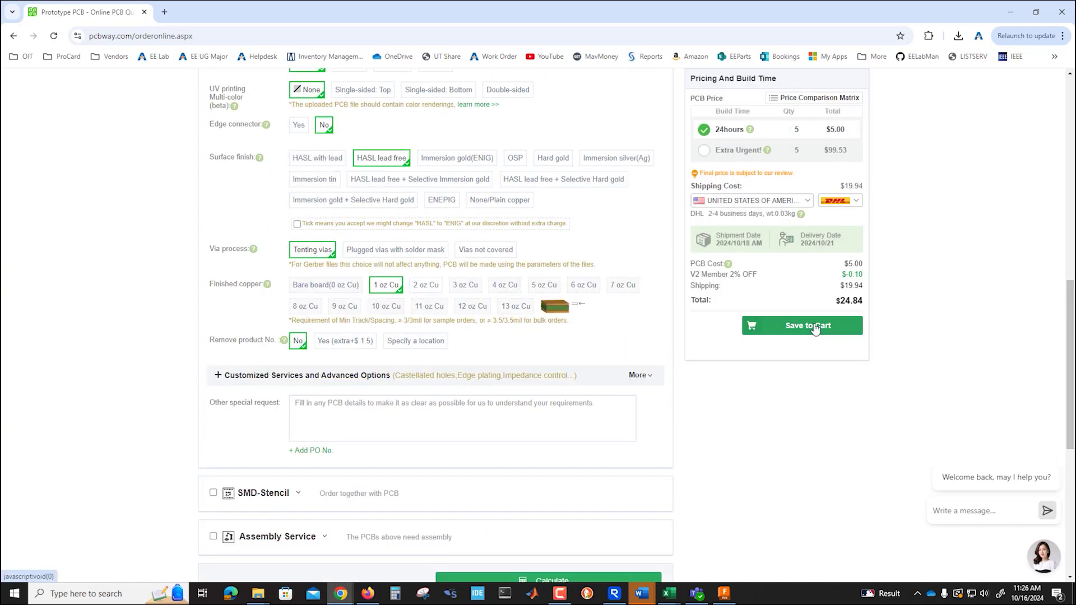
left_click(815, 325)
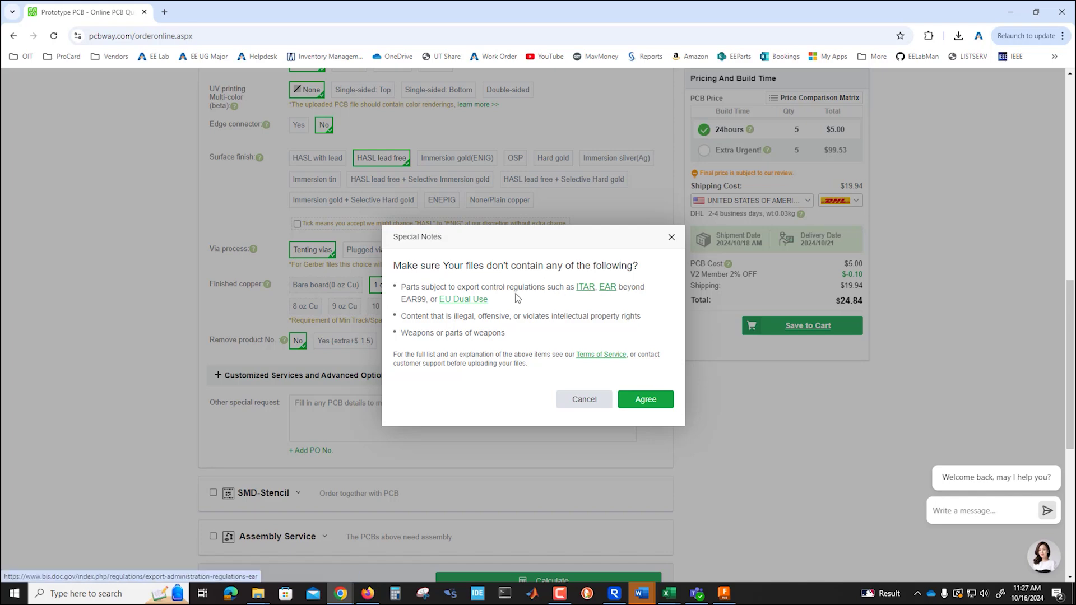
left_click(646, 399)
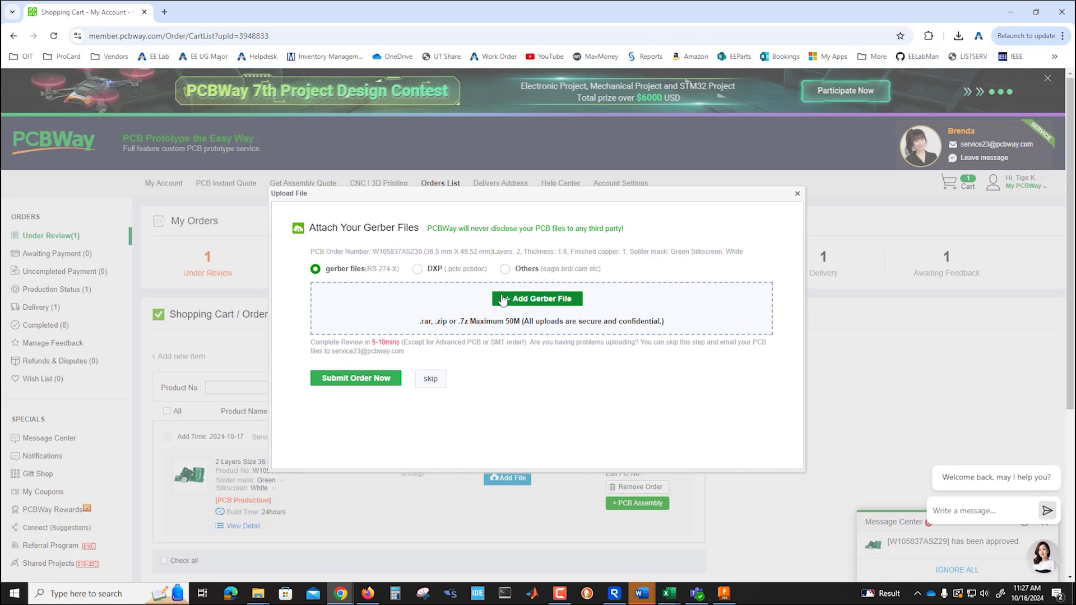
- Attach silkscreen_bottom.zip from the Solder III project's CAMOutputs GerberFiles folder in Downloads as the order's Gerber file
left_click(526, 300)
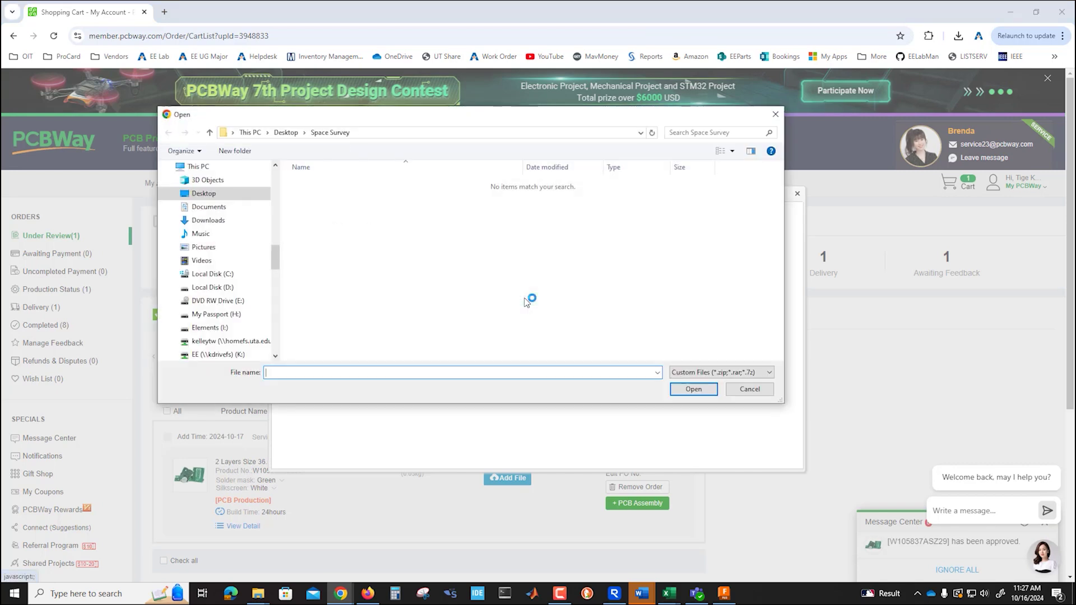
left_click(208, 220)
double_click(317, 197)
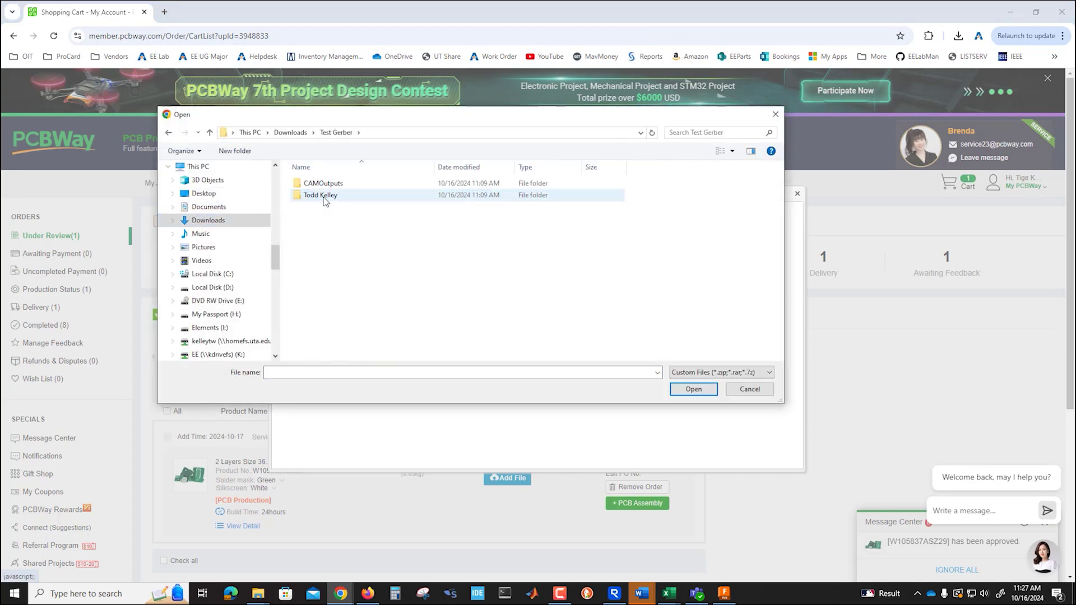
double_click(322, 193)
double_click(328, 188)
double_click(322, 208)
left_click(319, 183)
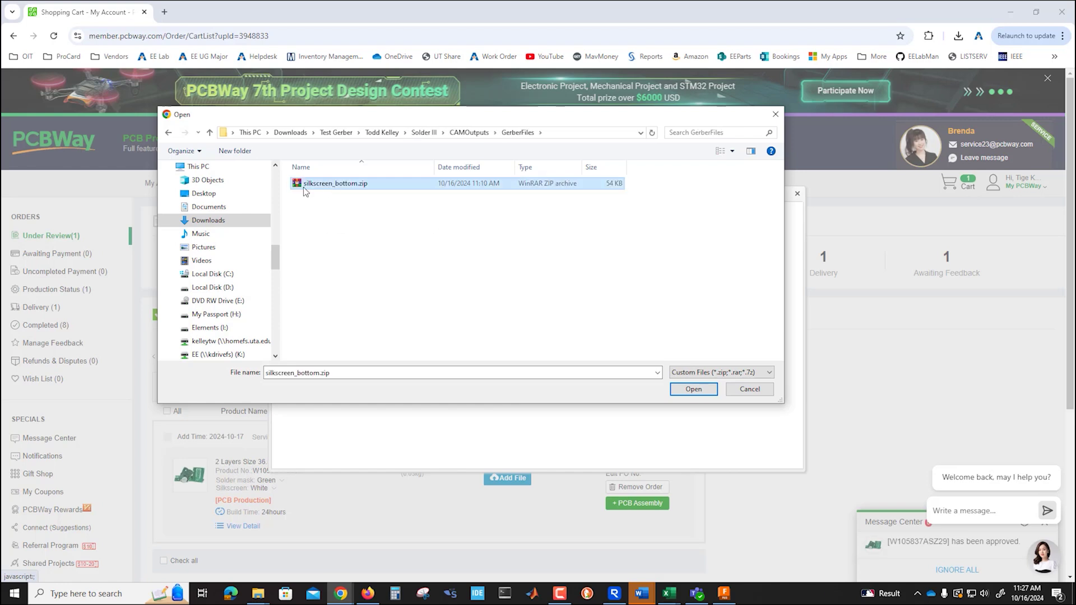
left_click(689, 391)
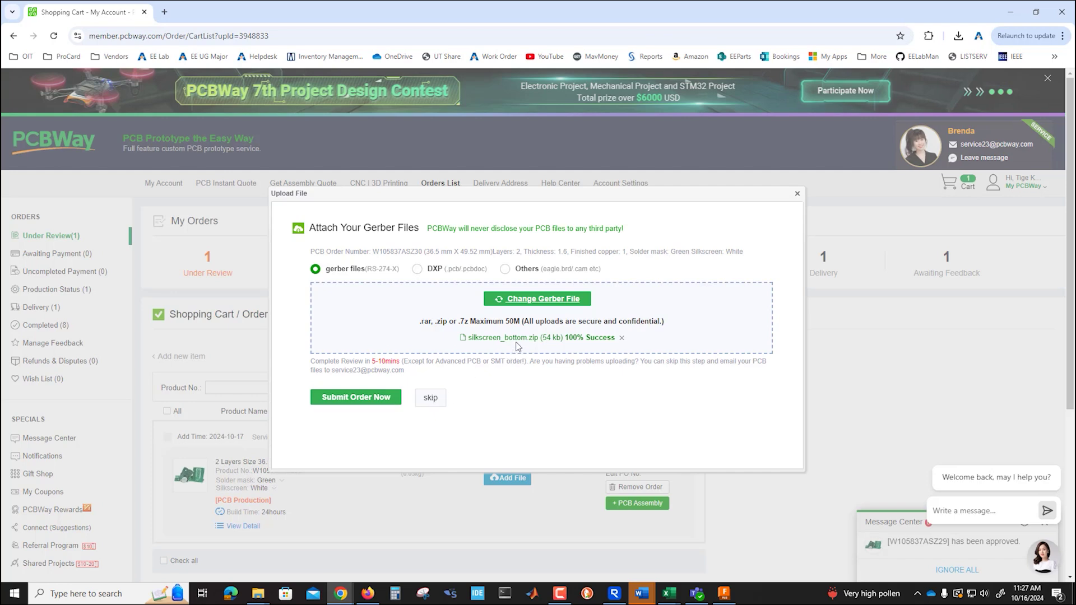
- Skip the Gerber file submission and review the two-layer board order and checkout total in the shopping cart
left_click(432, 399)
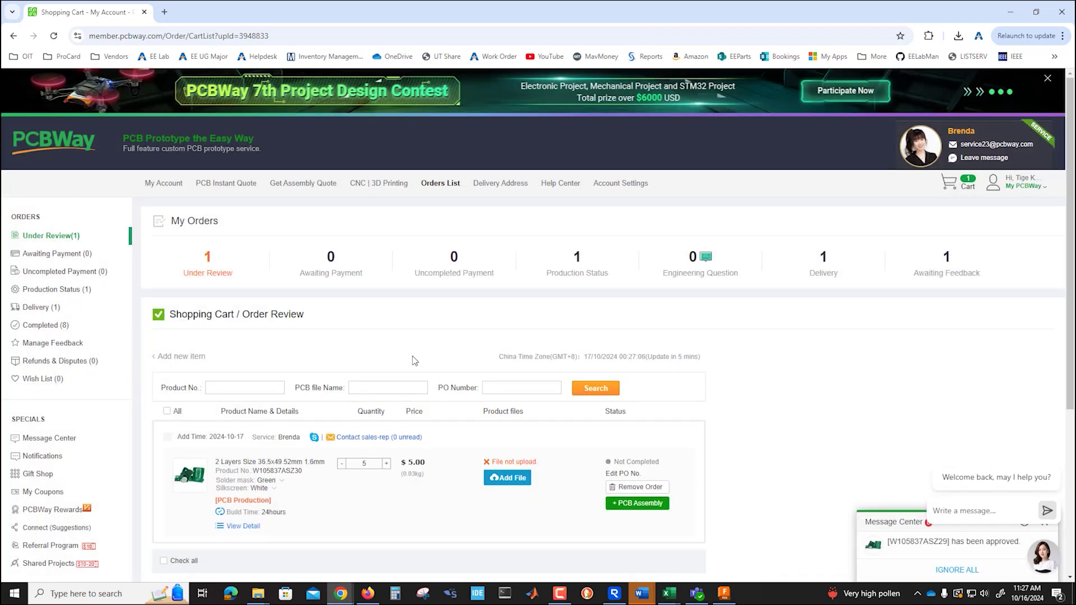
scroll(314, 345, "down", 1)
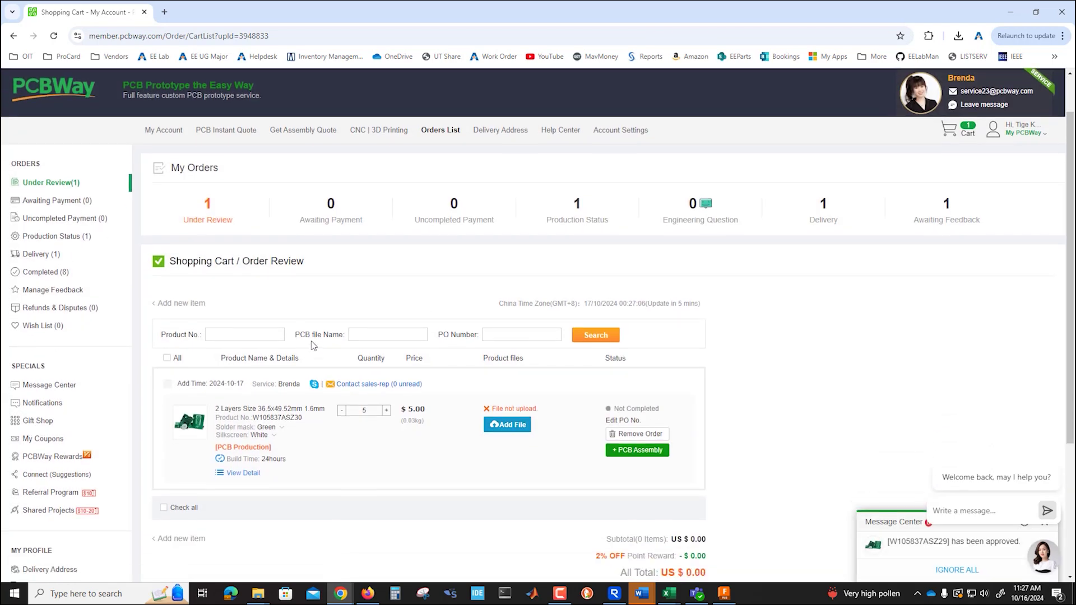
scroll(313, 343, "down", 1)
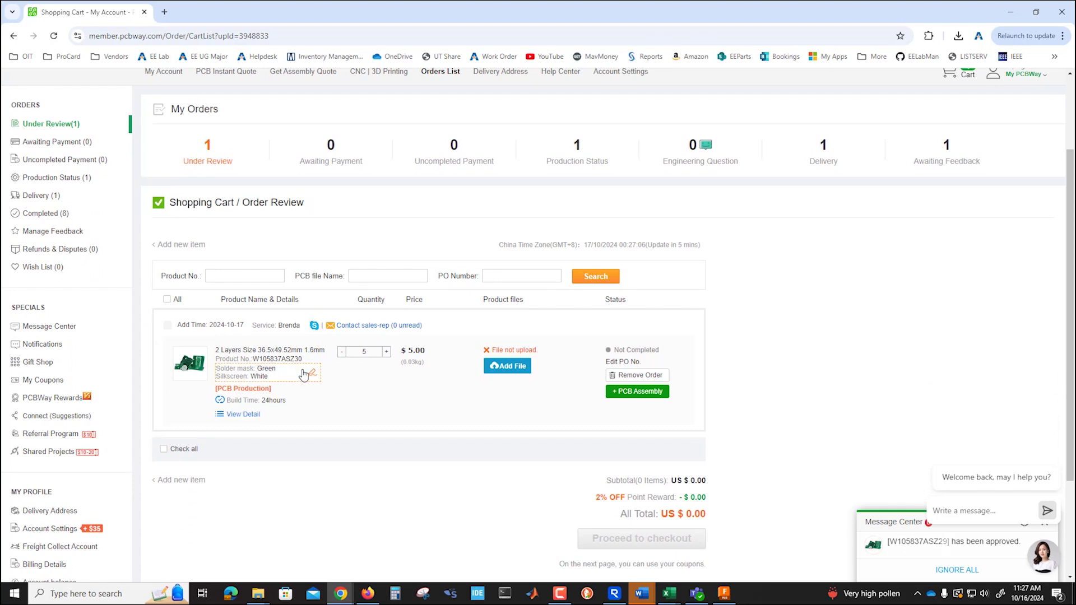